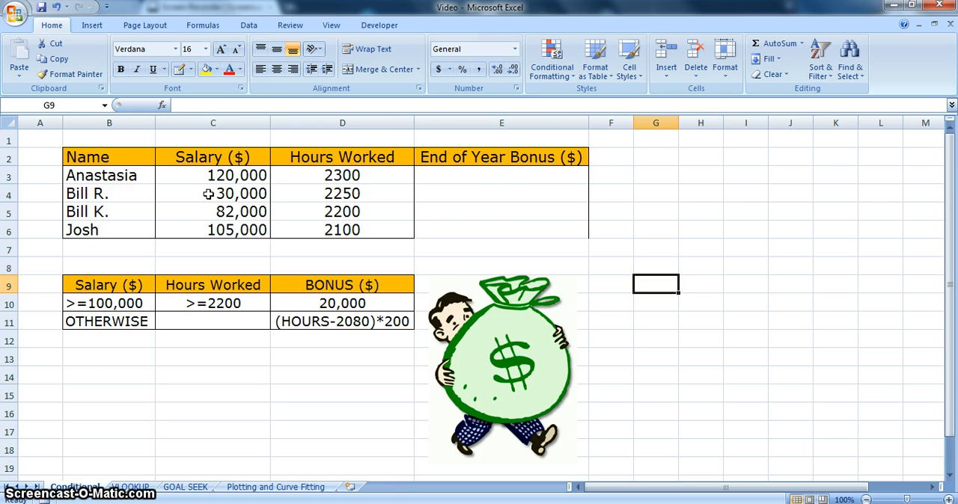
Start an IF formula in E3 with an AND test whose first condition is C3>=100000
left_click(482, 179)
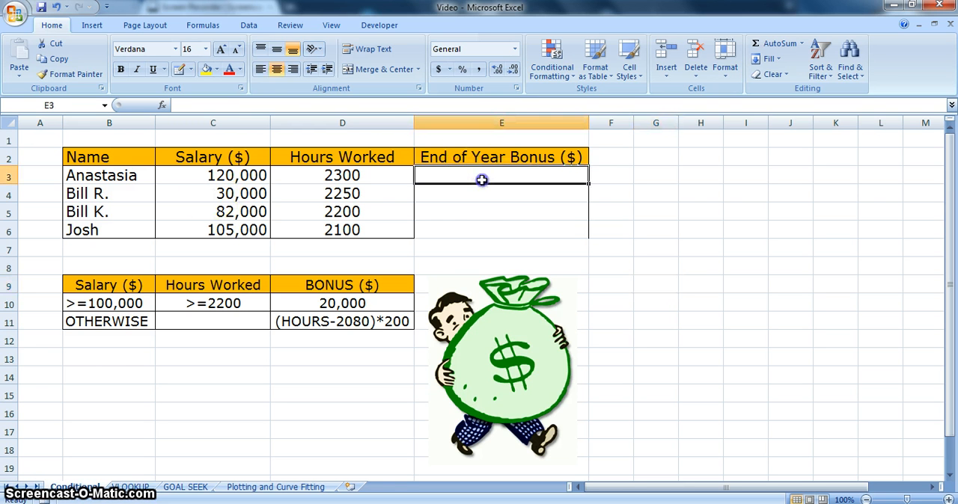
type("=")
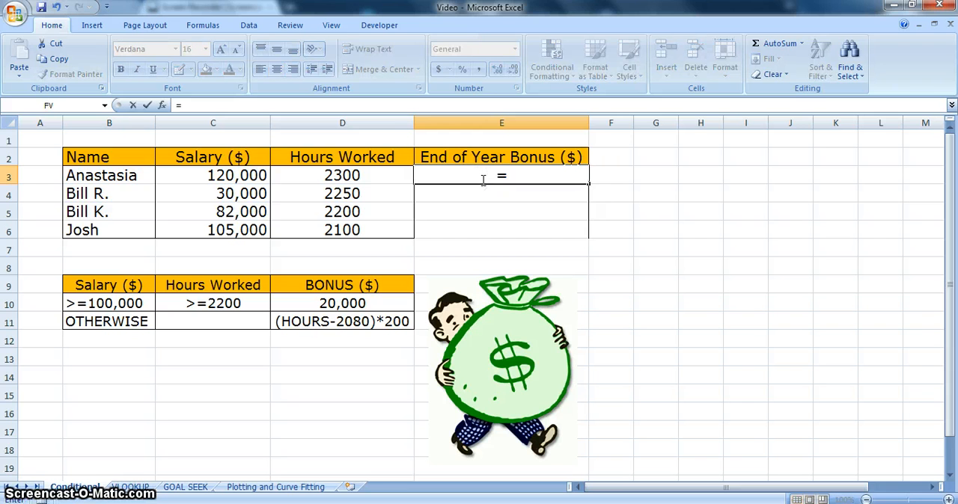
type("i")
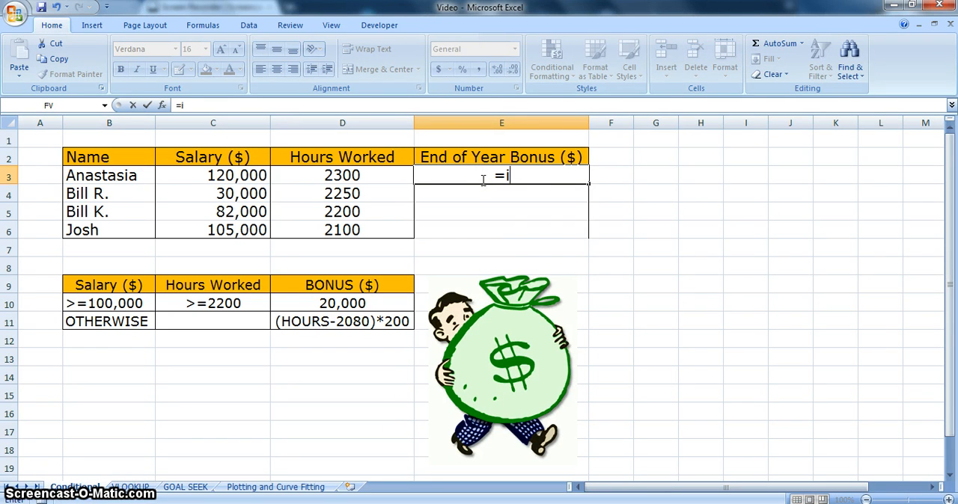
type("f(")
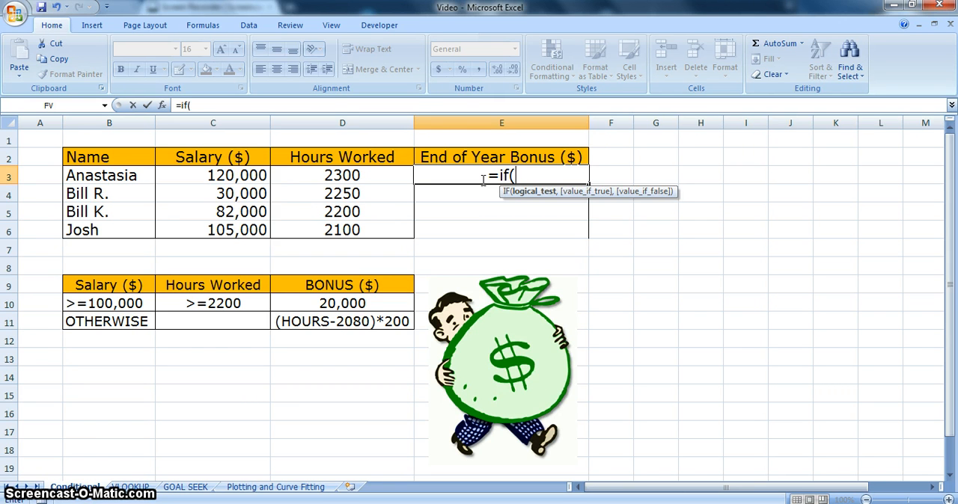
type("and")
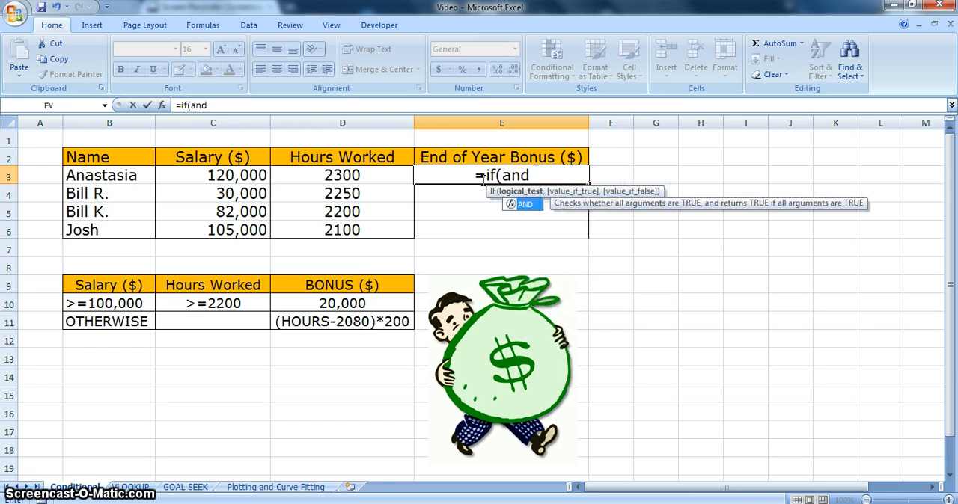
type("(")
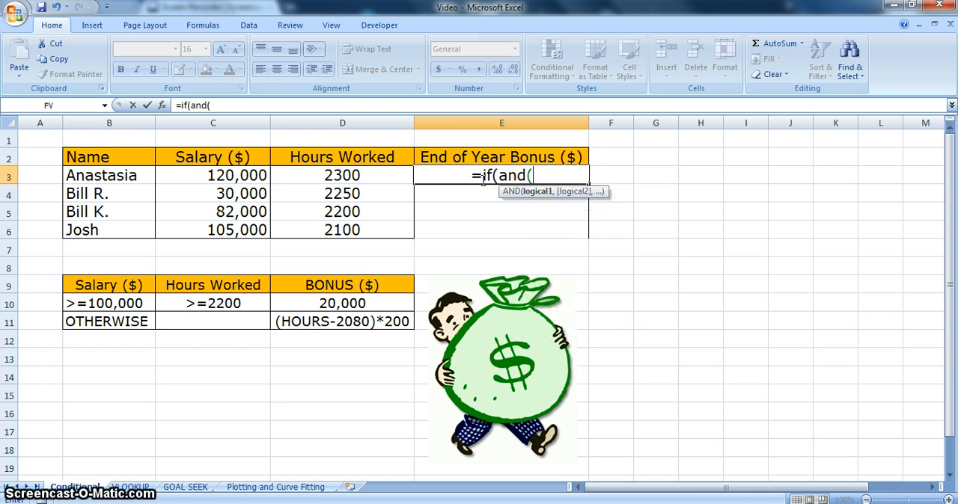
left_click(242, 175)
type(">=")
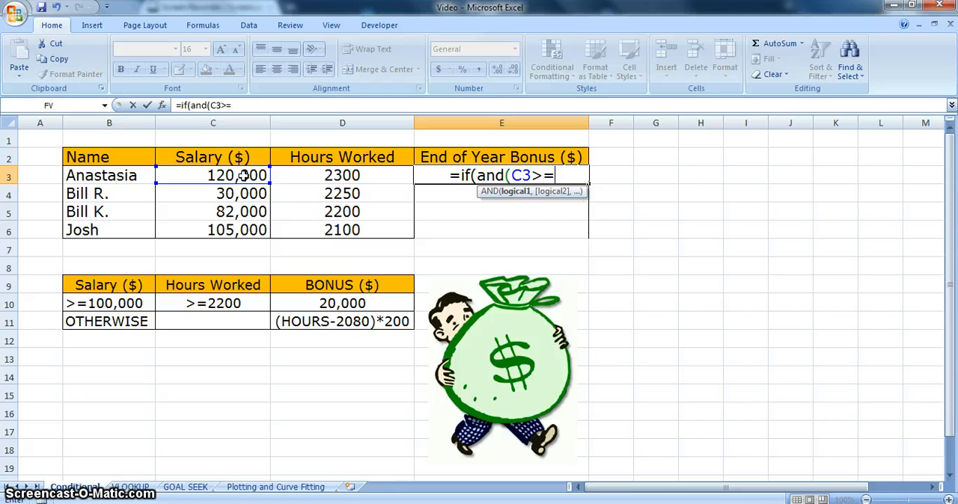
type("100000")
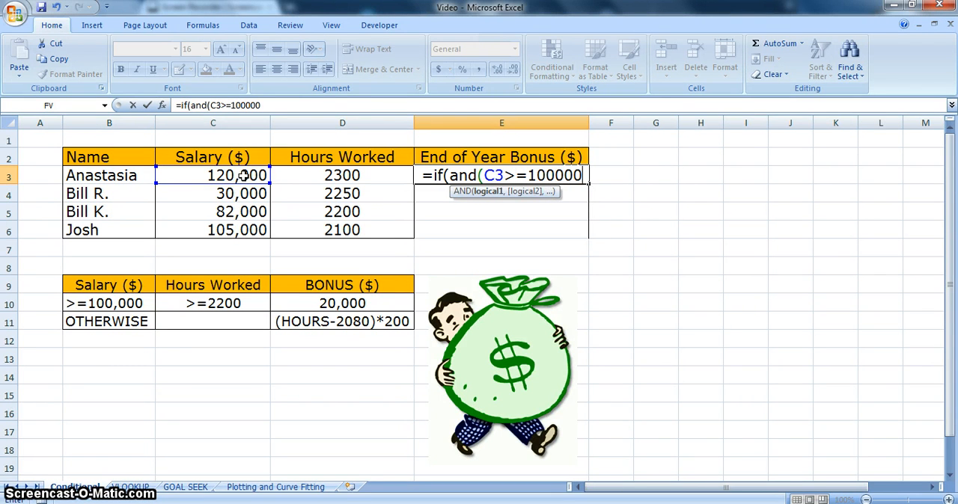
type(",")
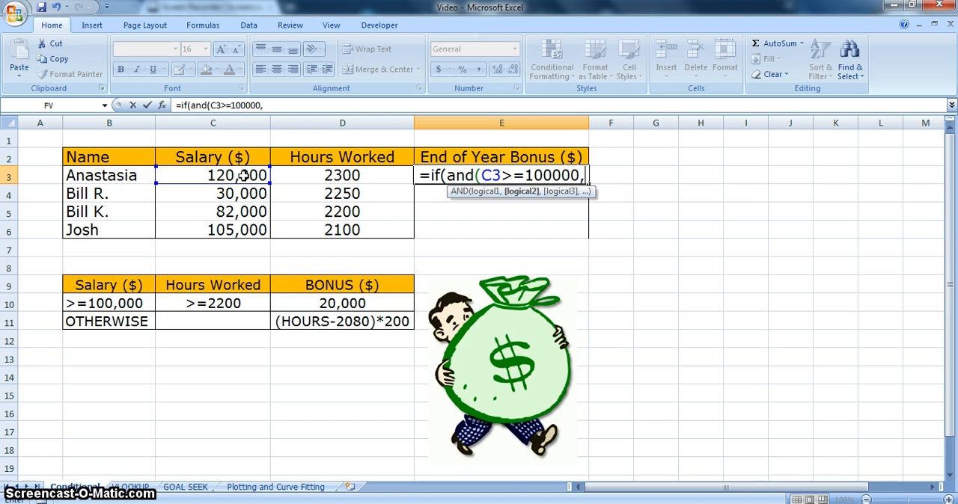
Add D3>=2200 as the second condition of the AND test and close its parenthesis
left_click(341, 175)
type(">")
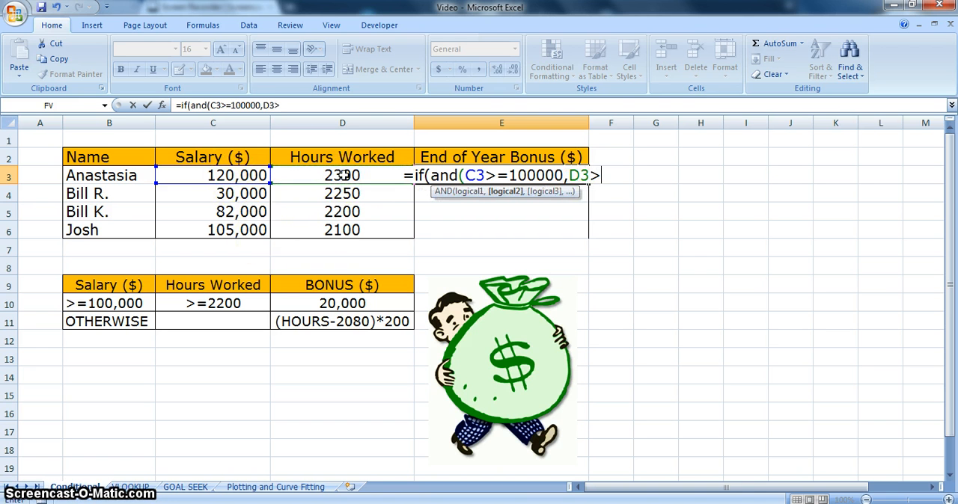
type("=2")
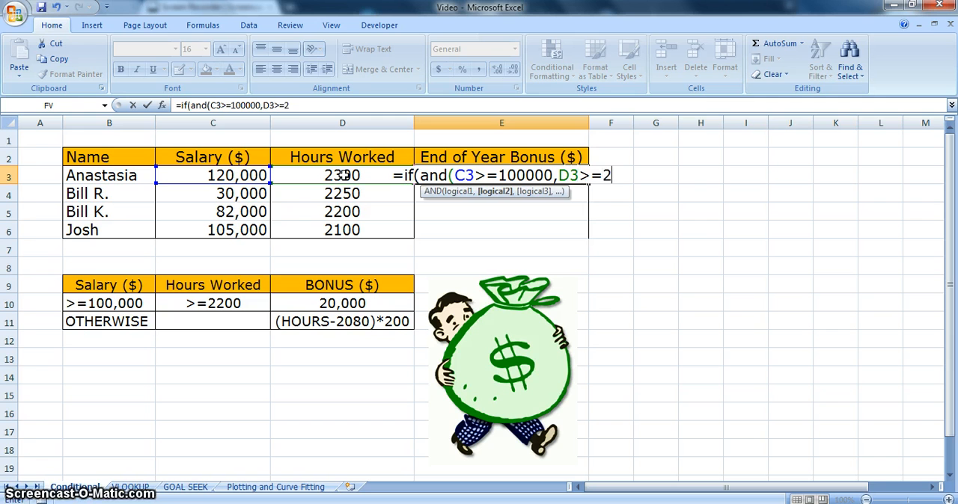
type("200")
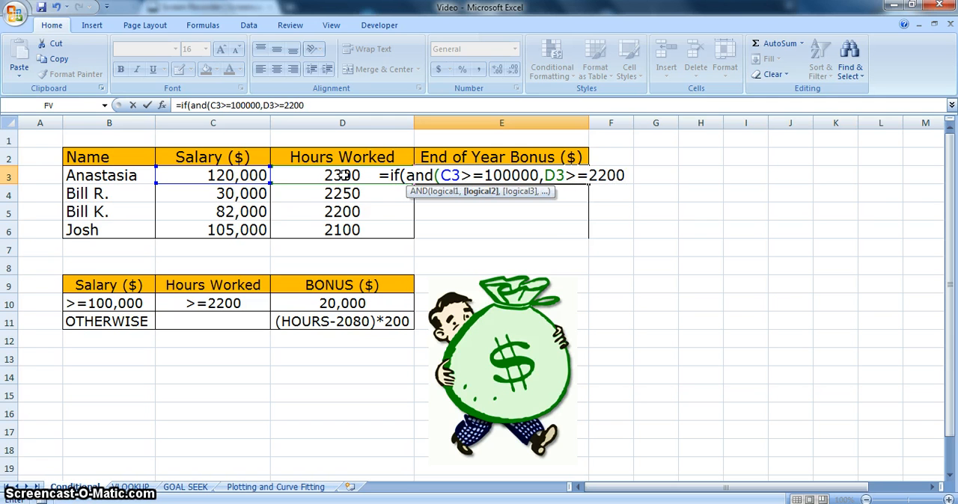
type("),")
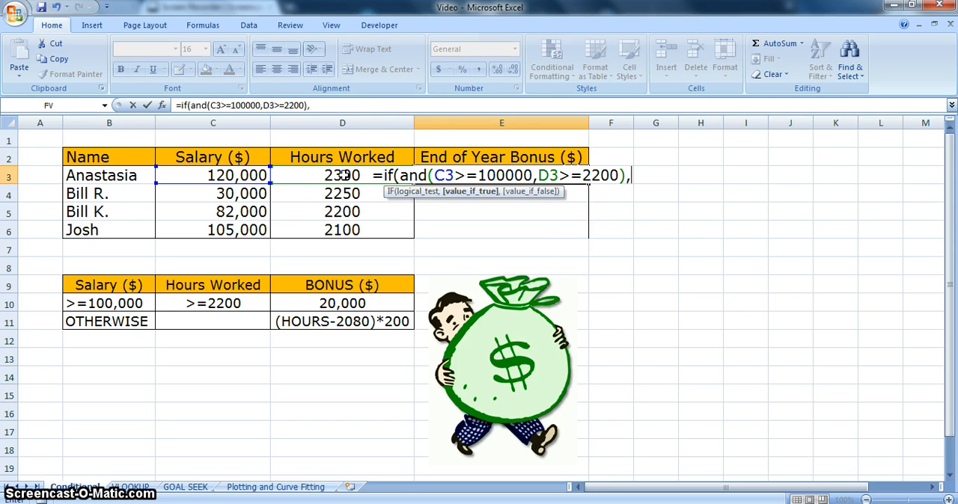
type("$D")
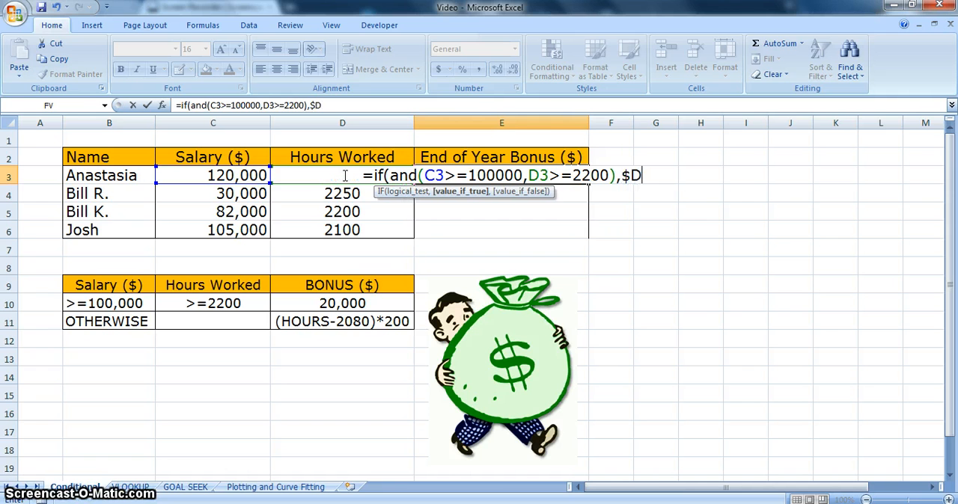
type("$10")
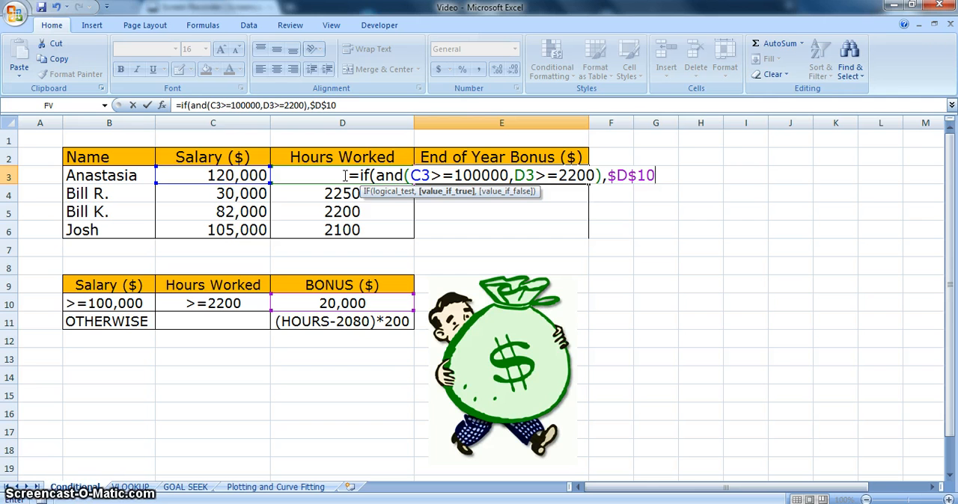
type(",(")
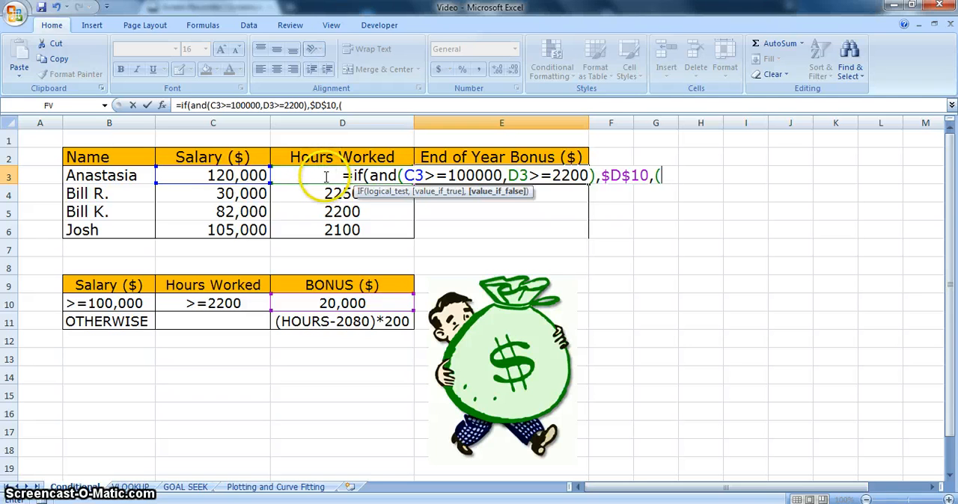
Complete the IF formula in E3 with (D3-2080)*200 as the value if false and enter it
left_click(325, 177)
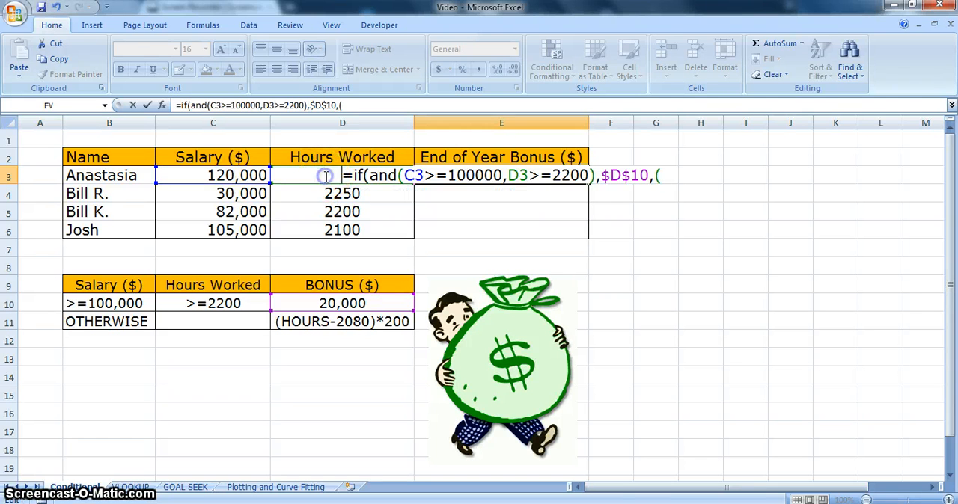
left_click(660, 175)
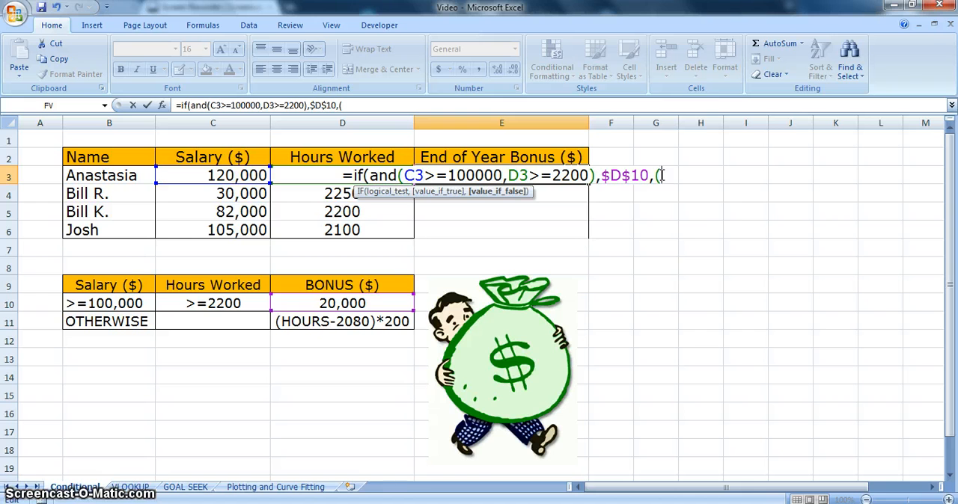
type("D3")
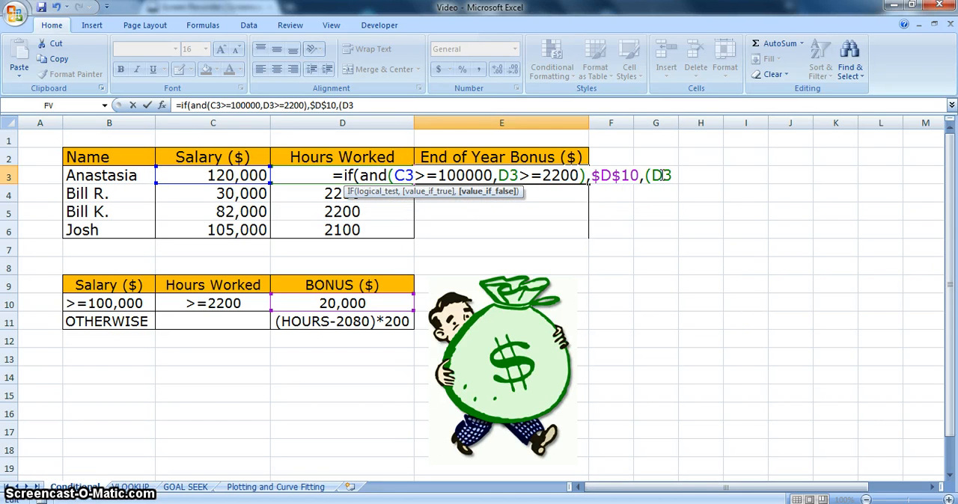
type("-20")
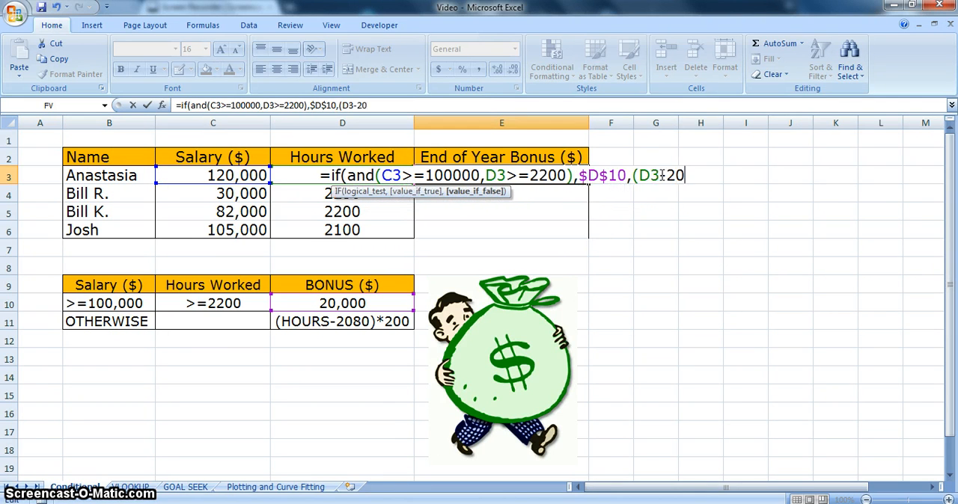
type("80")
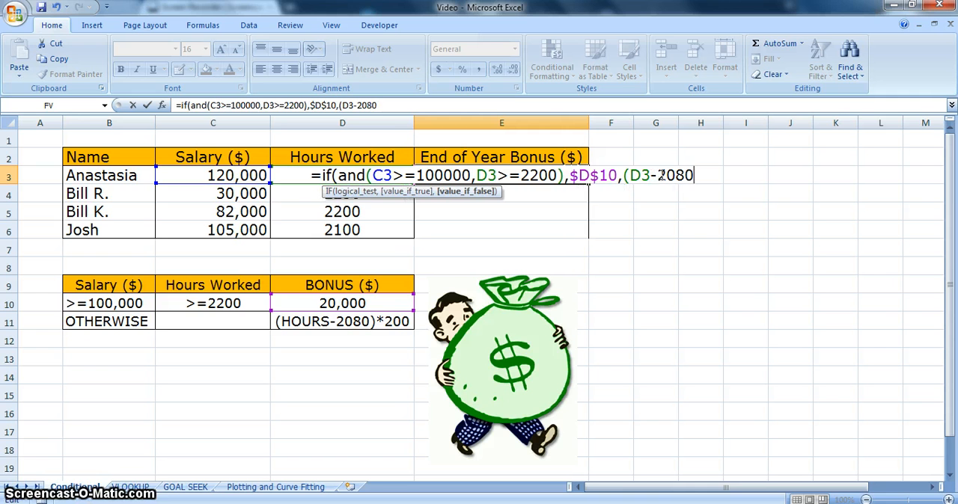
type(")*200)")
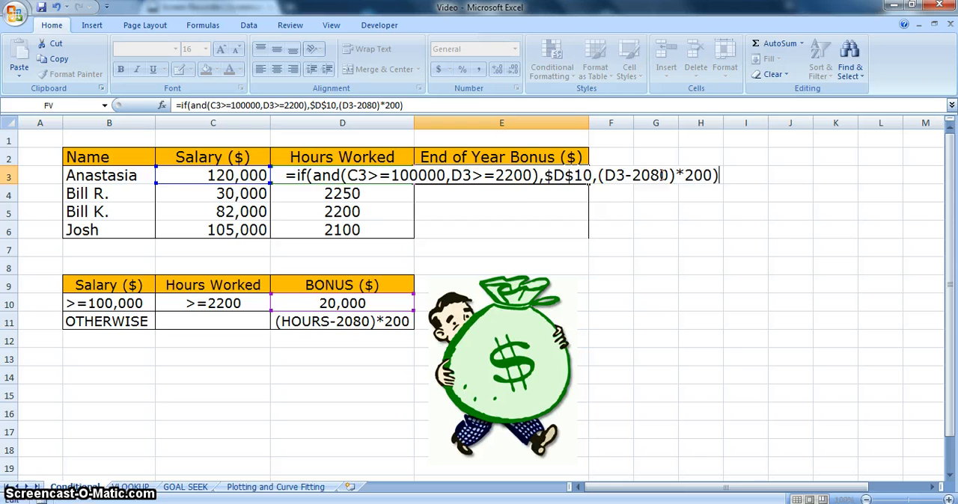
key("Return")
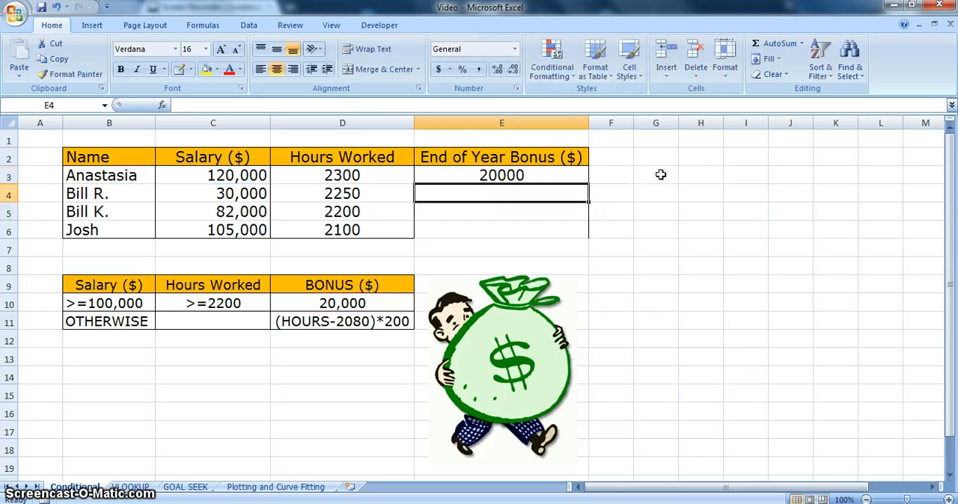
Fill the bonus formula from E3 down to E6 and select E4 to check its copied formula
left_click(546, 175)
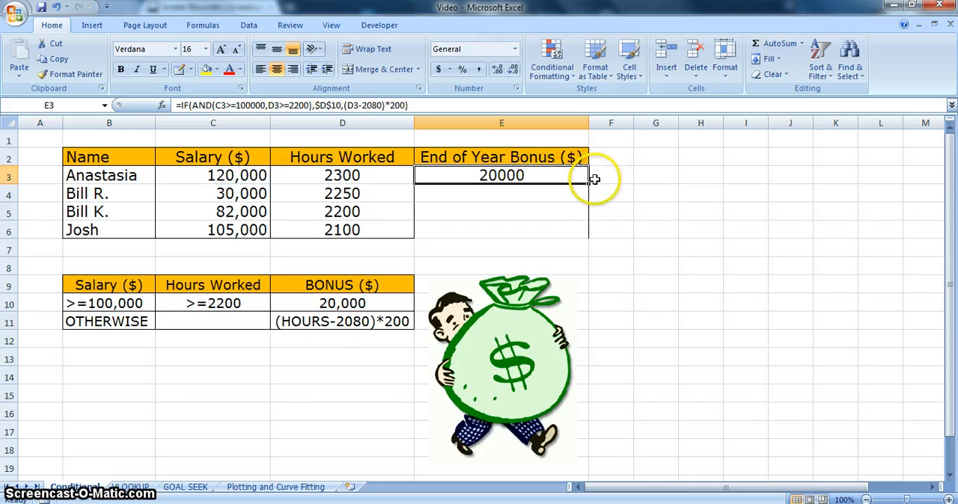
left_click_drag(589, 183, 587, 232)
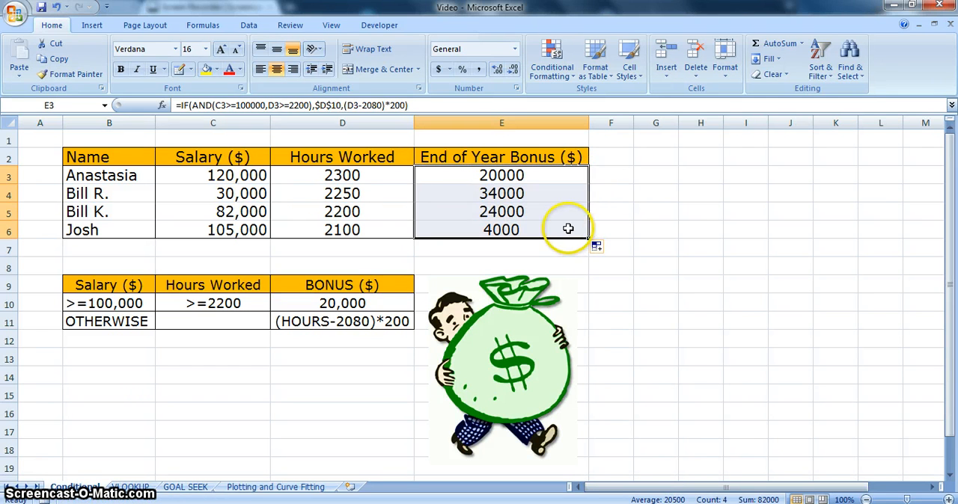
left_click(550, 195)
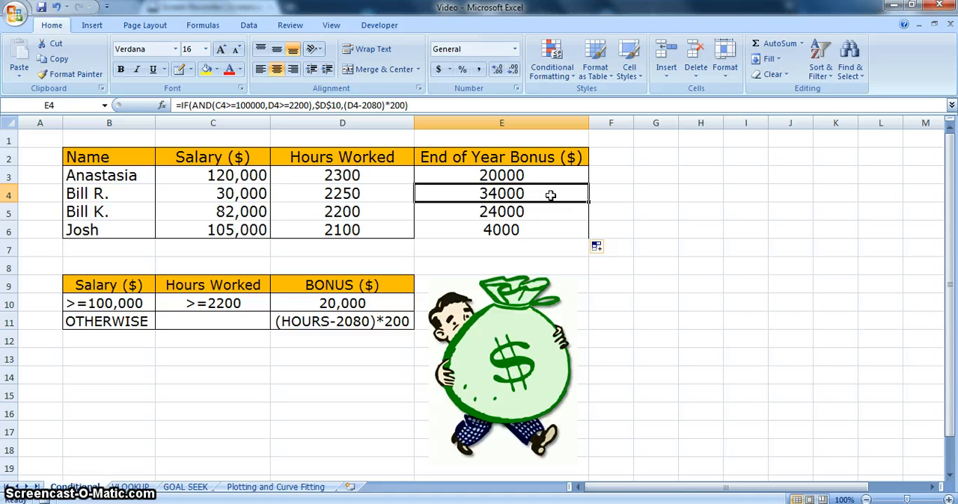
Switch to the VLOOKUP sheet and highlight the team names in B4:B14 to review their order
left_click(121, 488)
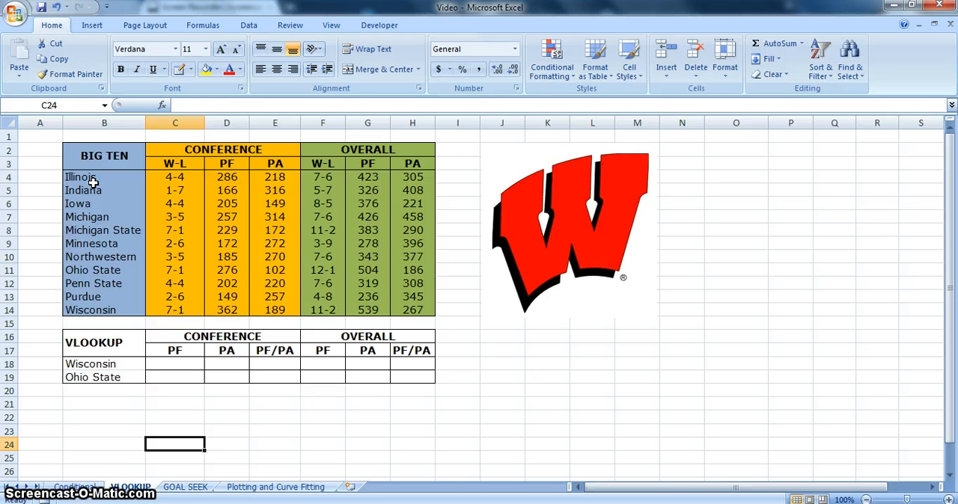
left_click_drag(93, 183, 109, 309)
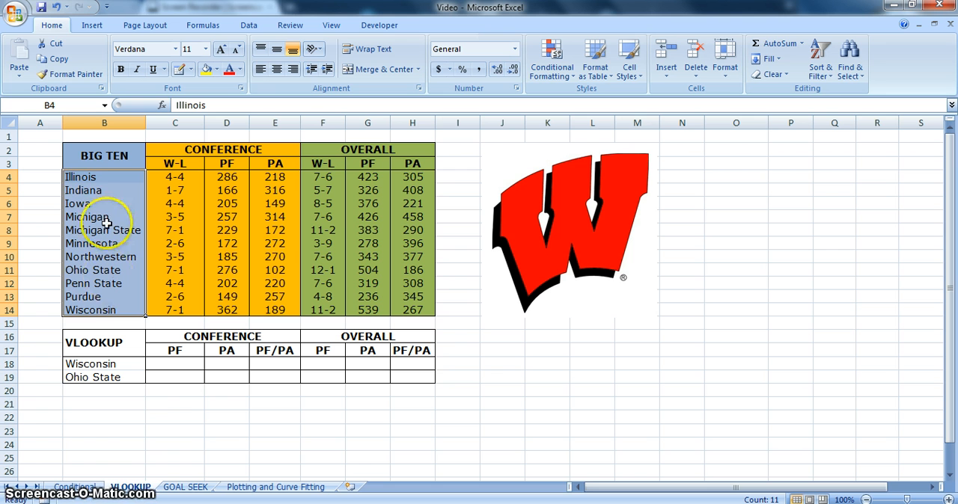
left_click(43, 181)
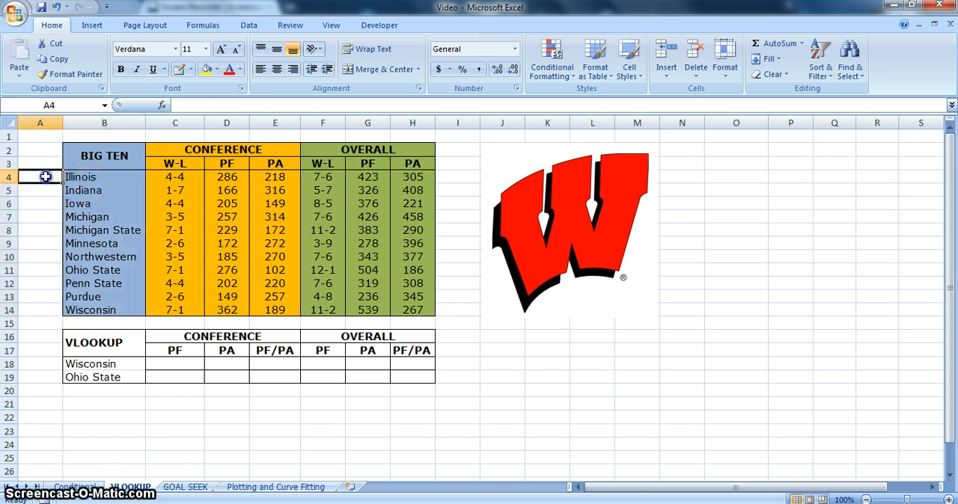
left_click_drag(78, 180, 434, 302)
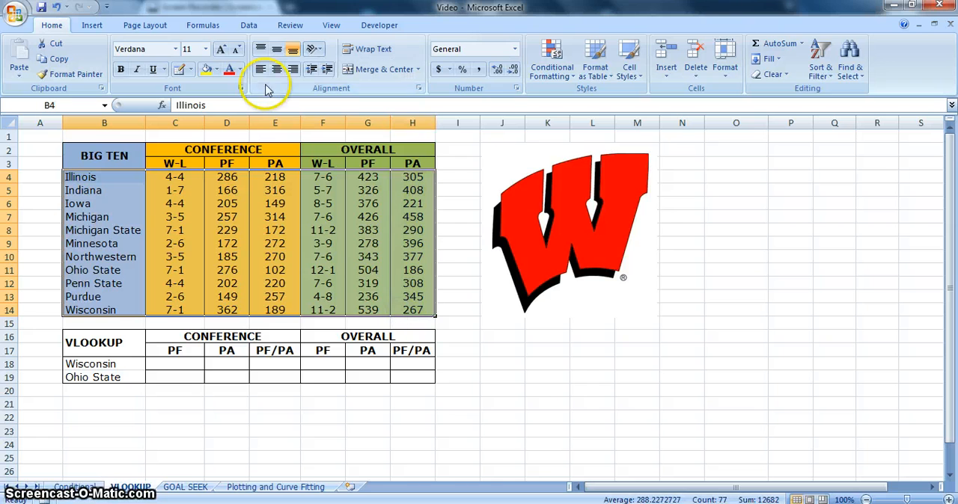
left_click(250, 26)
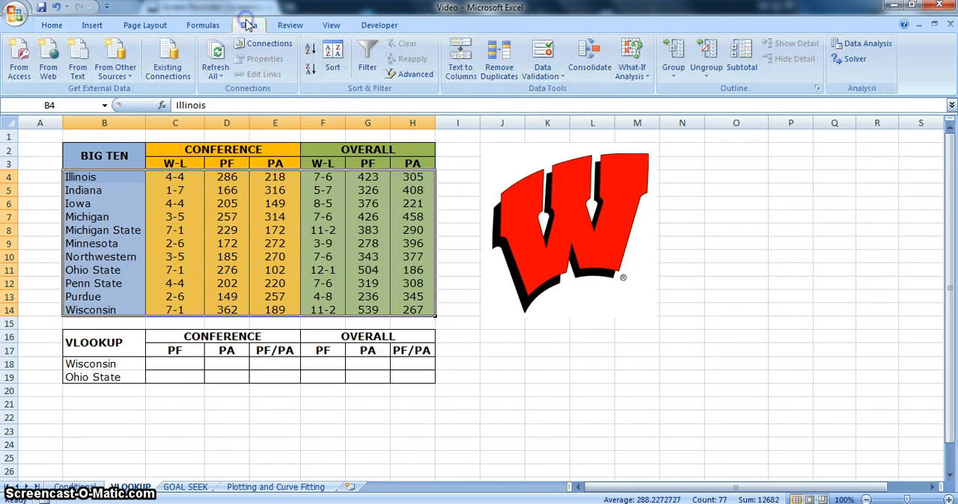
left_click(332, 60)
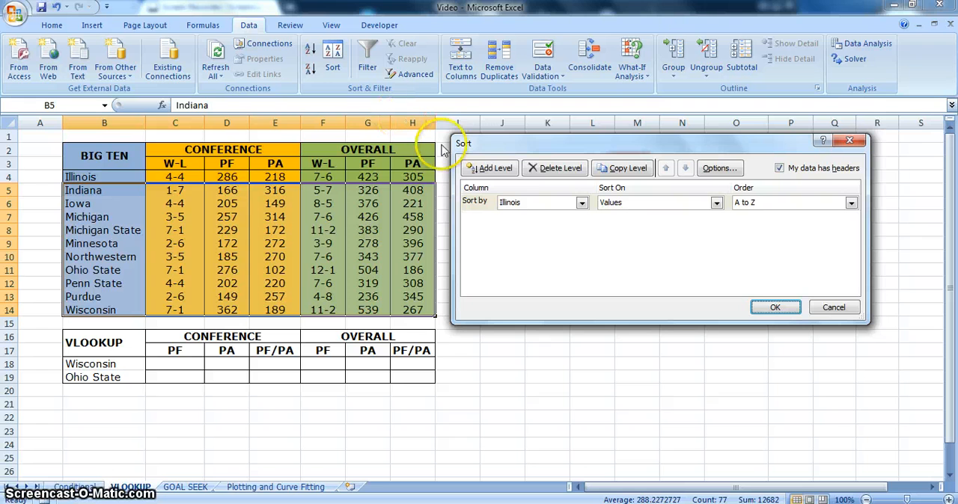
left_click(833, 308)
left_click(104, 173)
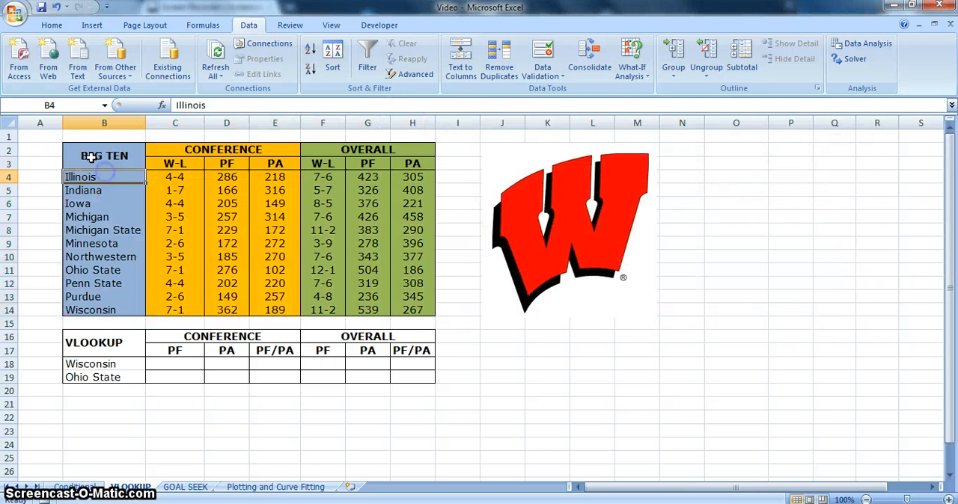
Sort the Big Ten table in B2:H14 by the BIG TEN column values from A to Z
left_click_drag(88, 158, 434, 309)
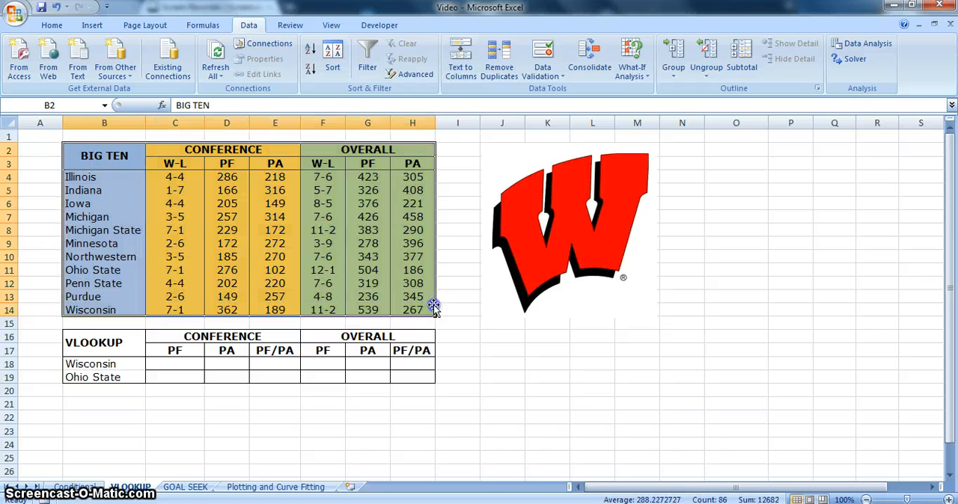
left_click(332, 58)
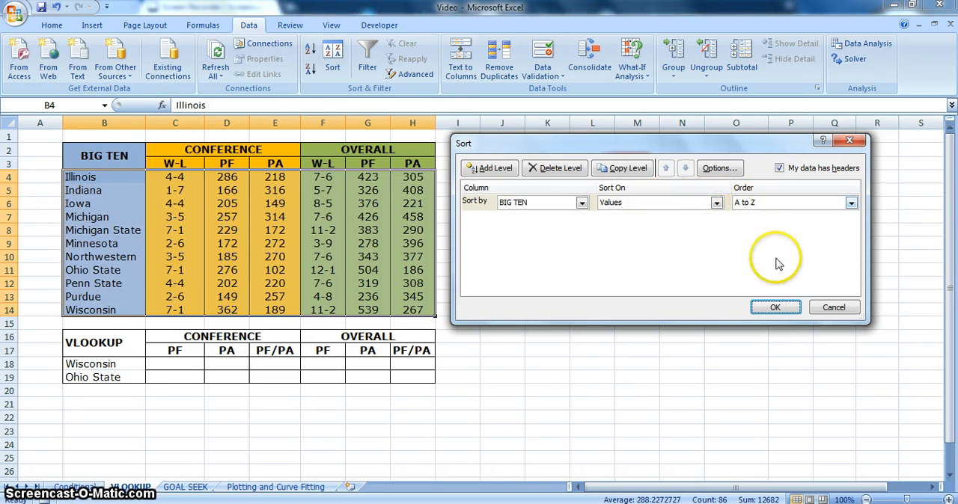
left_click(776, 309)
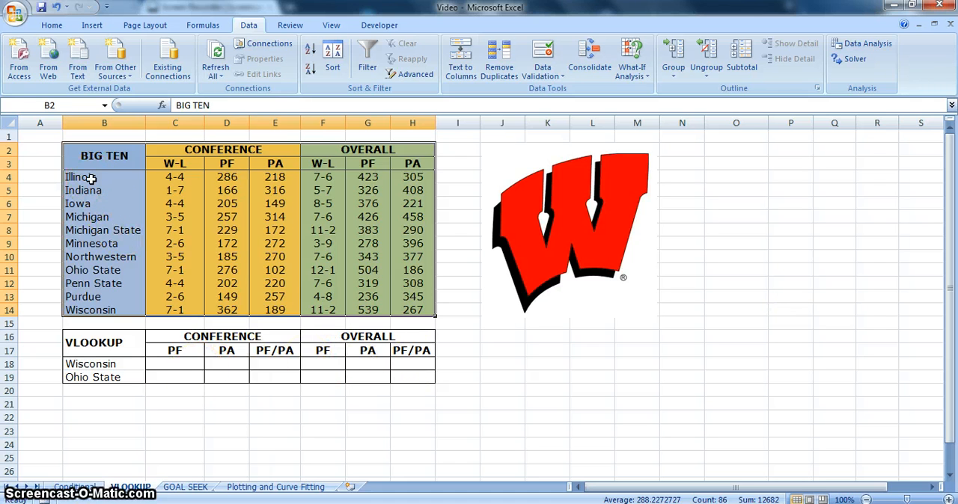
Start a VLOOKUP formula in C18 for Wisconsin's conference PF with B18 as the lookup value
left_click(177, 364)
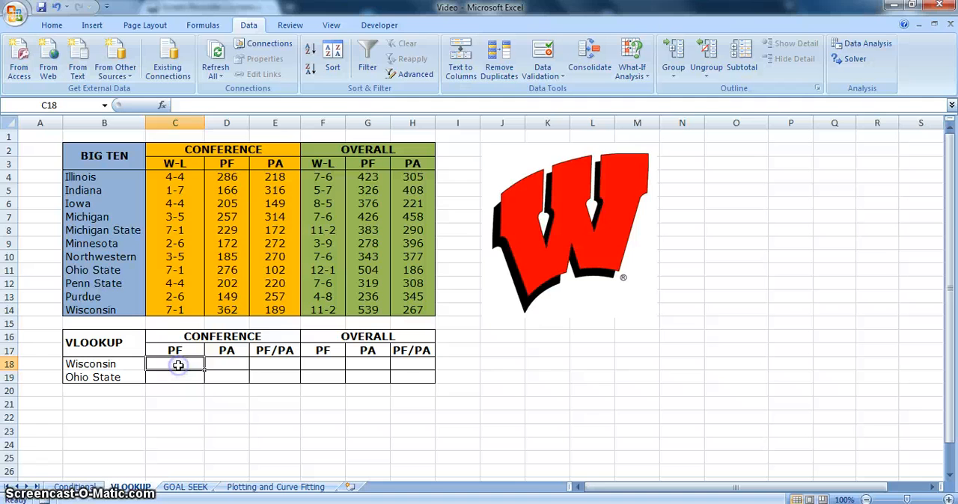
type("=v")
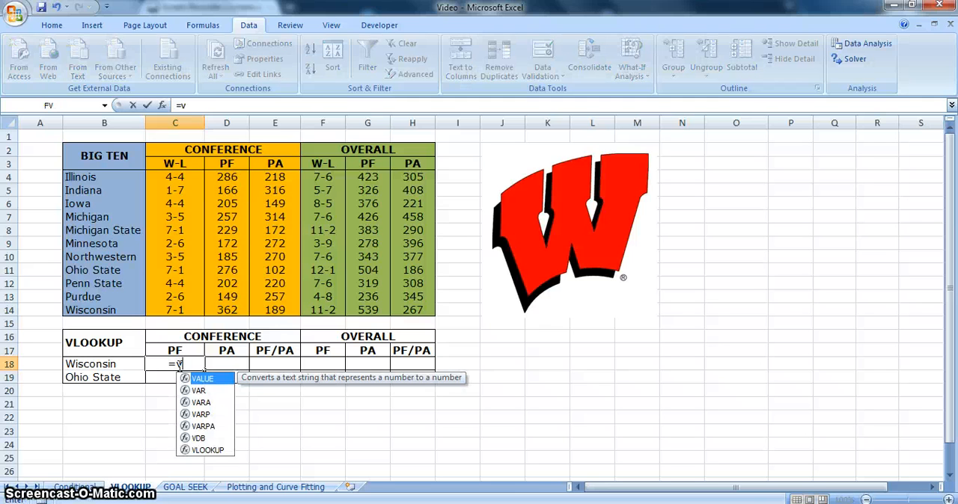
type("lookup")
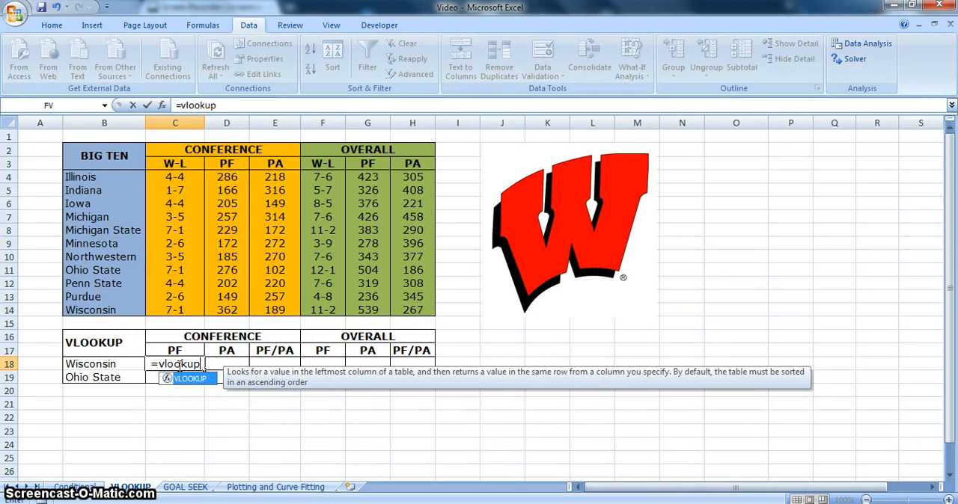
type("(")
left_click(212, 380)
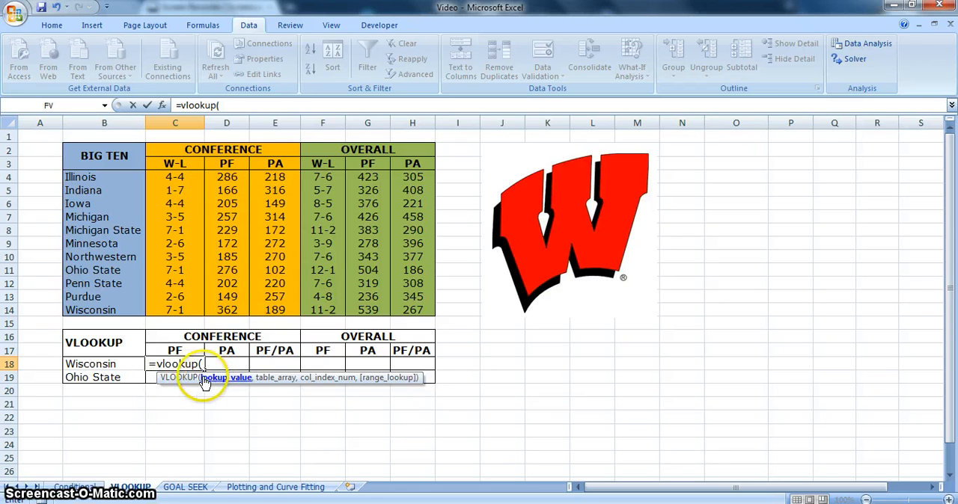
left_click(129, 364)
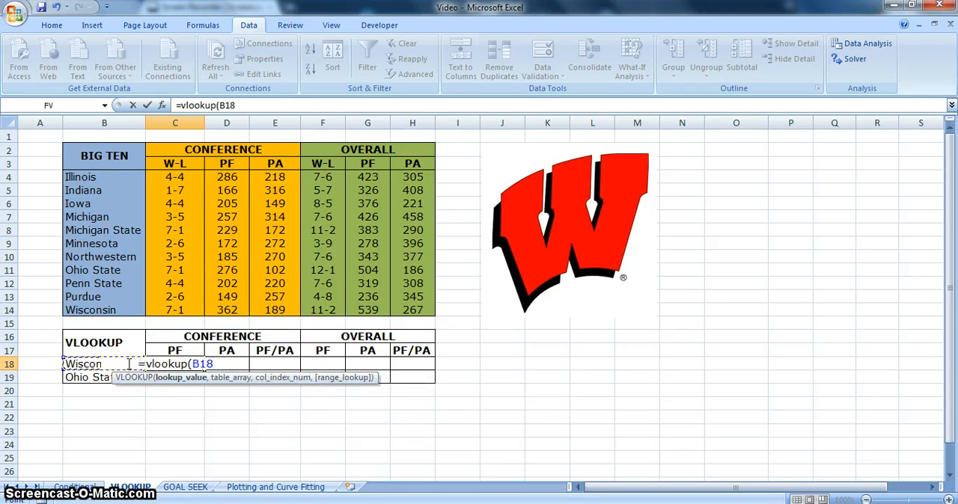
type(",")
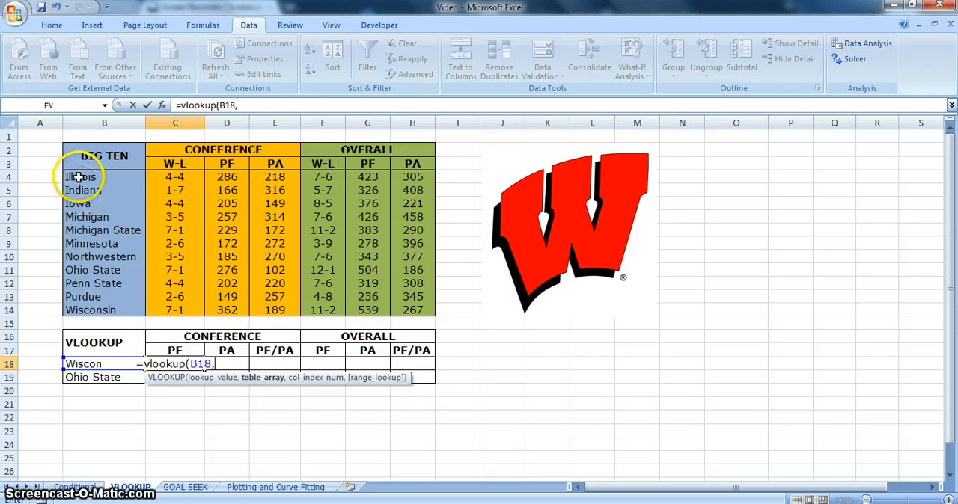
Complete the C18 formula with table array B4:H15 and column index 3, and fill it down to C19
left_click_drag(78, 177, 400, 317)
type(",")
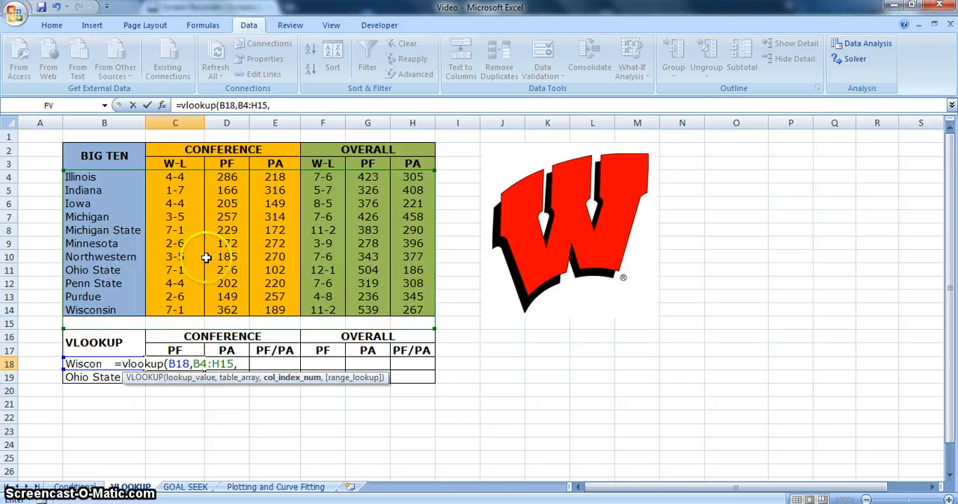
type("3)")
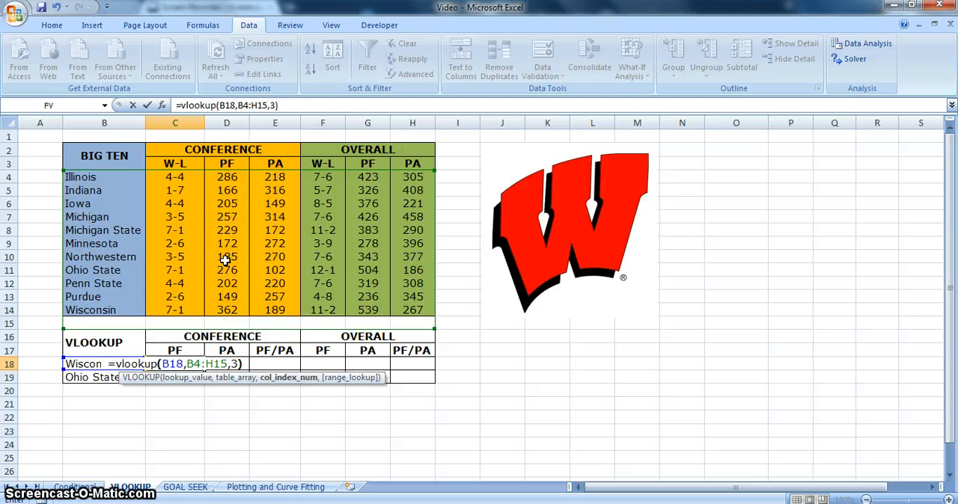
key("Return")
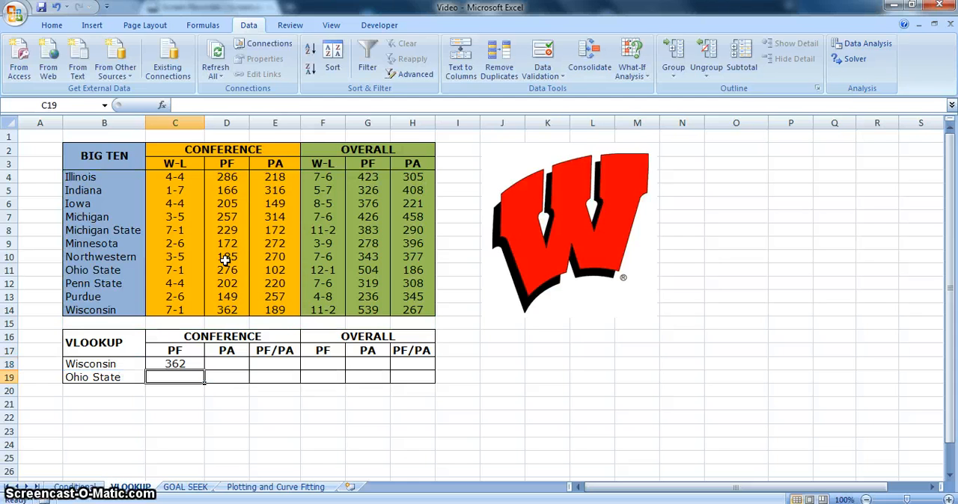
left_click(189, 365)
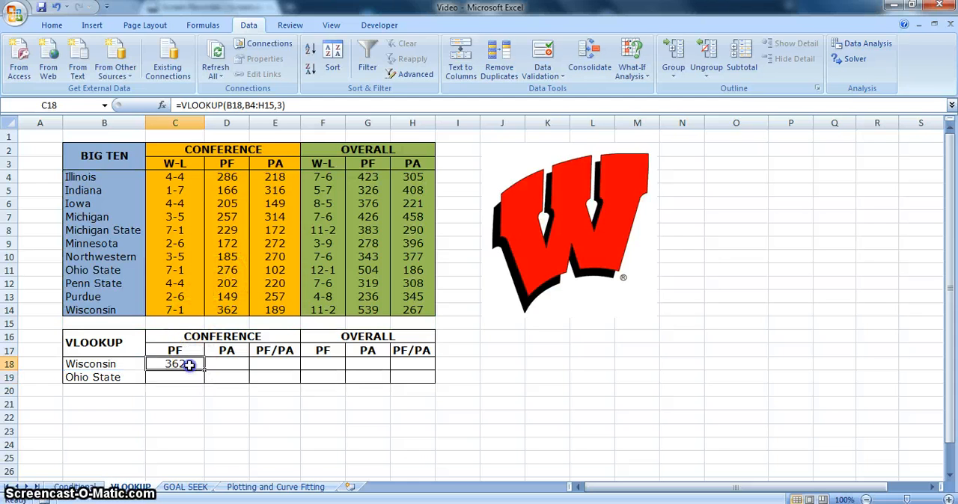
left_click_drag(203, 371, 202, 378)
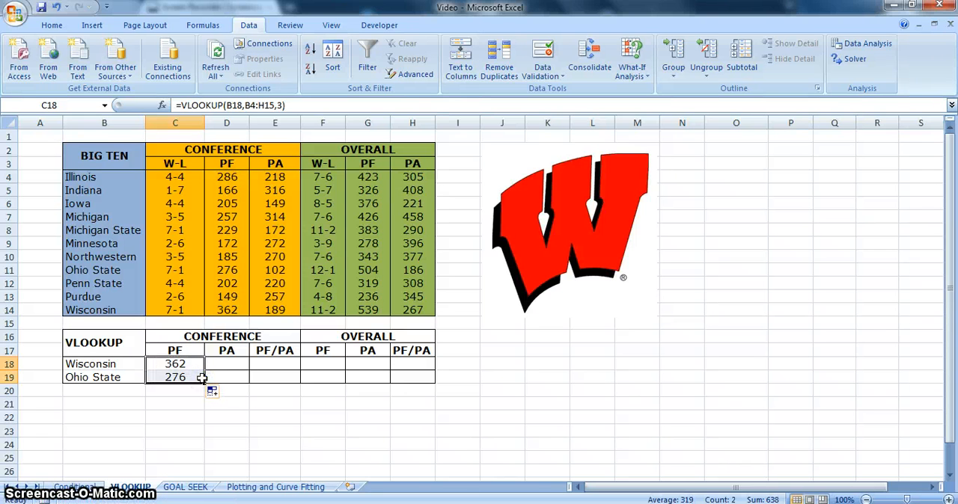
Enter =VLOOKUP(B18,B4:H14,4) in D18 for the conference PA and fill it down to D19
left_click(222, 366)
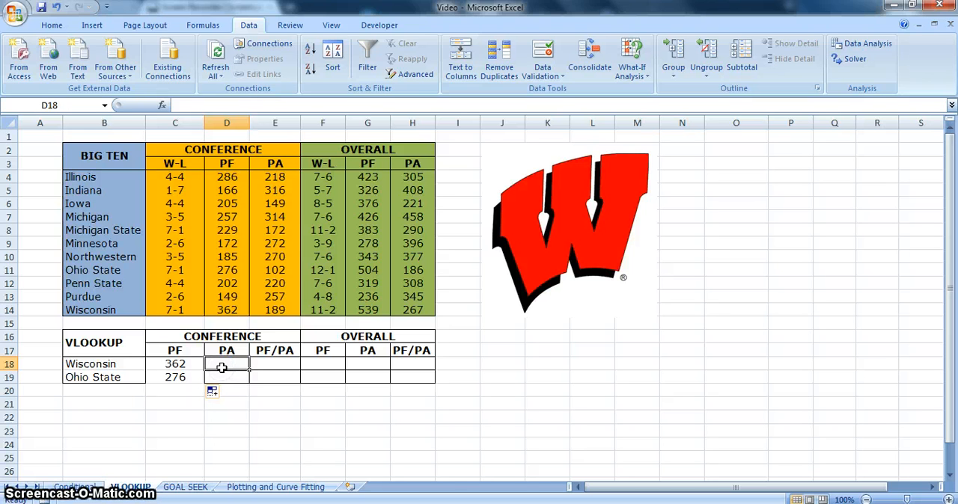
type("=vlo")
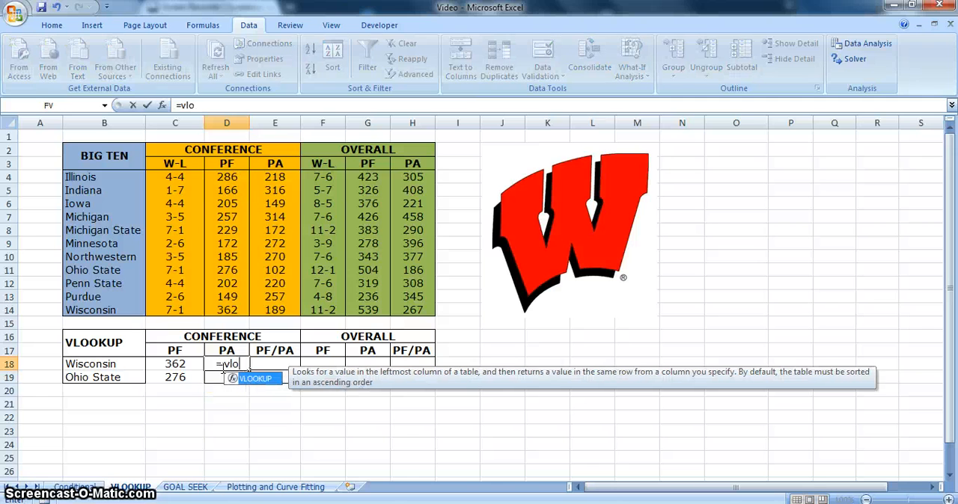
type("okup(")
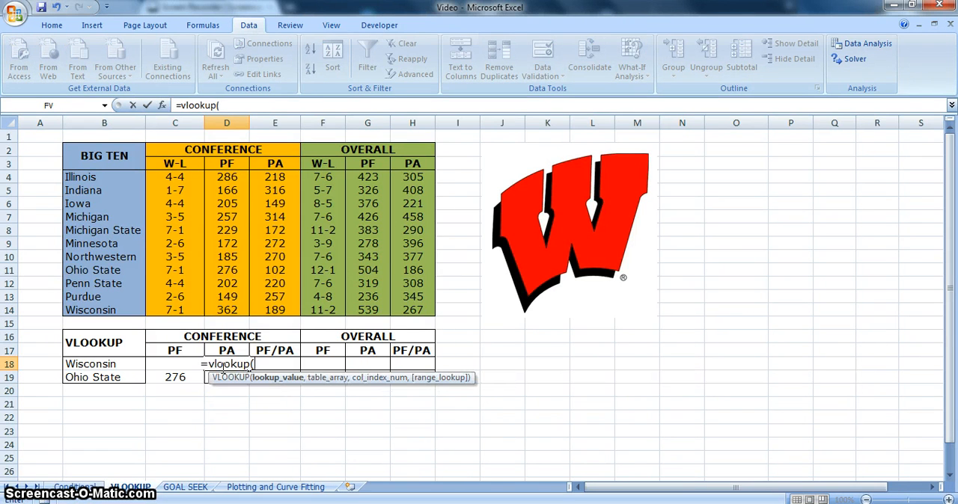
left_click(111, 365)
type(",")
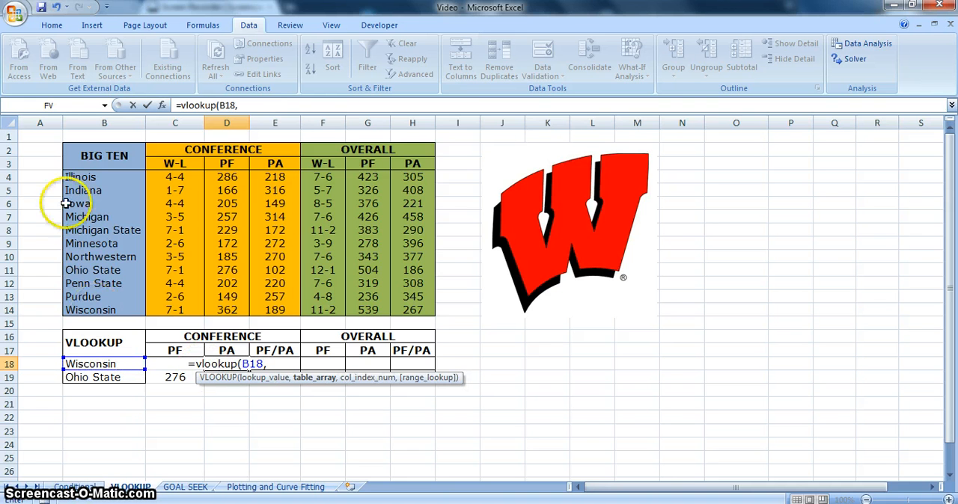
left_click_drag(75, 177, 406, 306)
type(",")
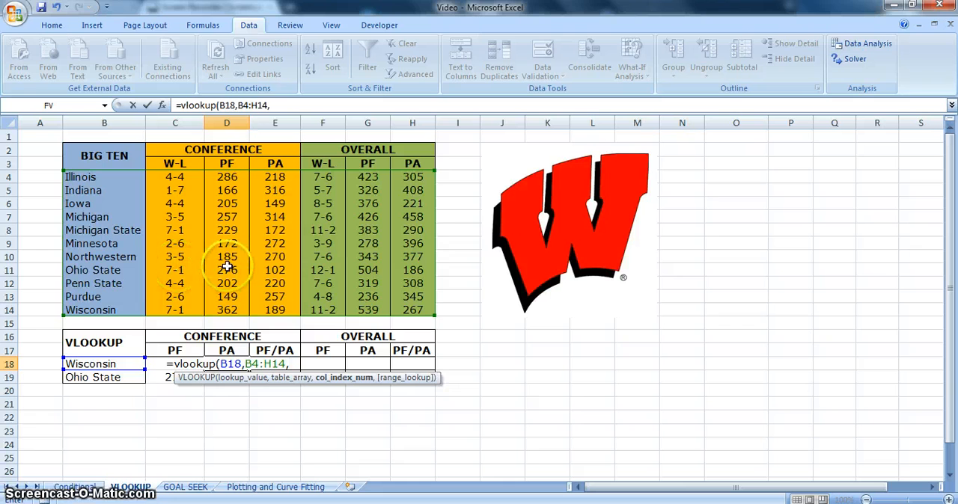
type("4)")
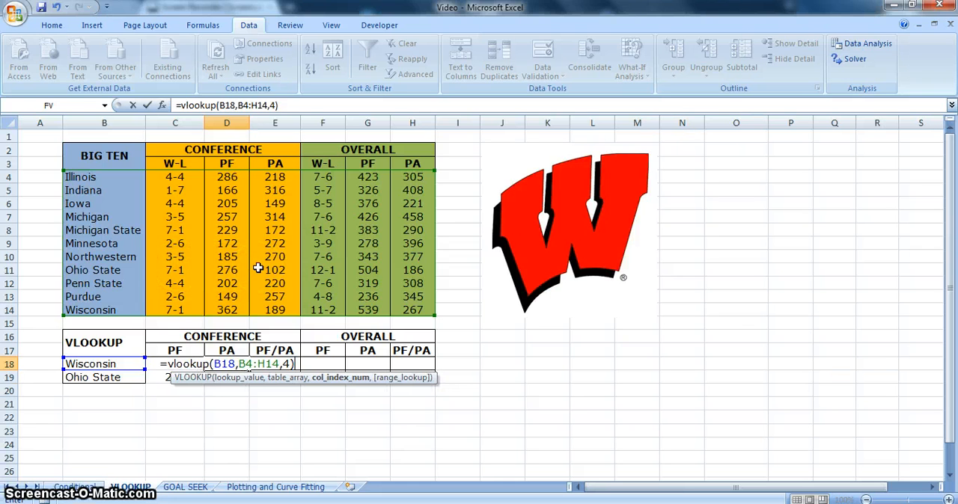
key("Return")
left_click(243, 363)
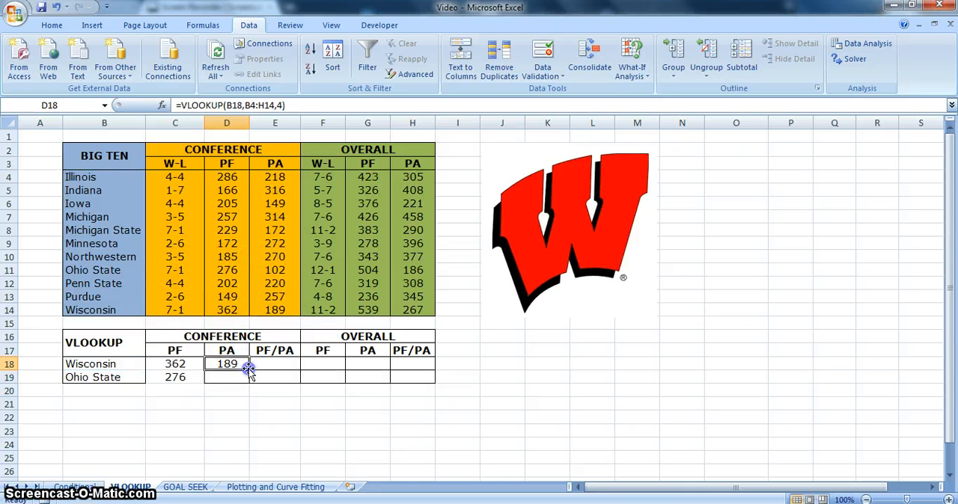
left_click_drag(249, 369, 250, 382)
Calculate the conference PF/PA ratio in E18 with =C18/D18 and fill it down to E19
left_click(270, 365)
type("=")
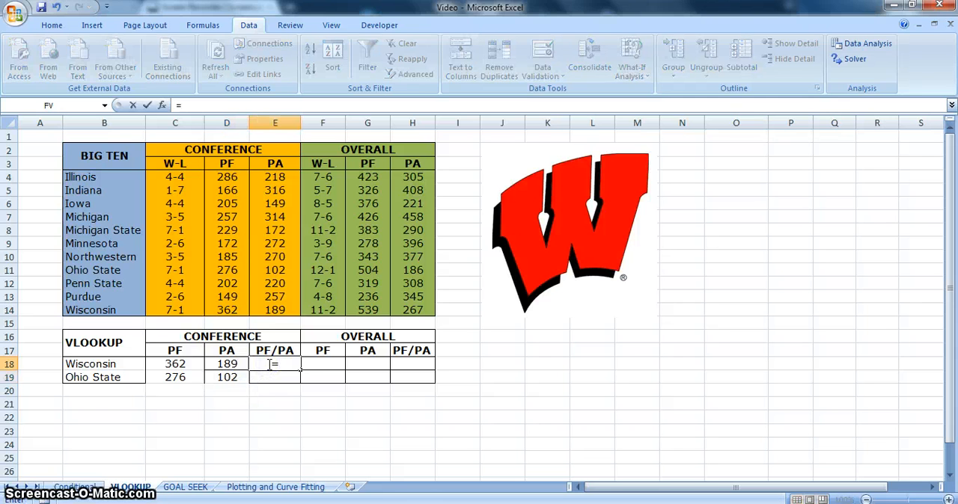
left_click(182, 366)
type("/")
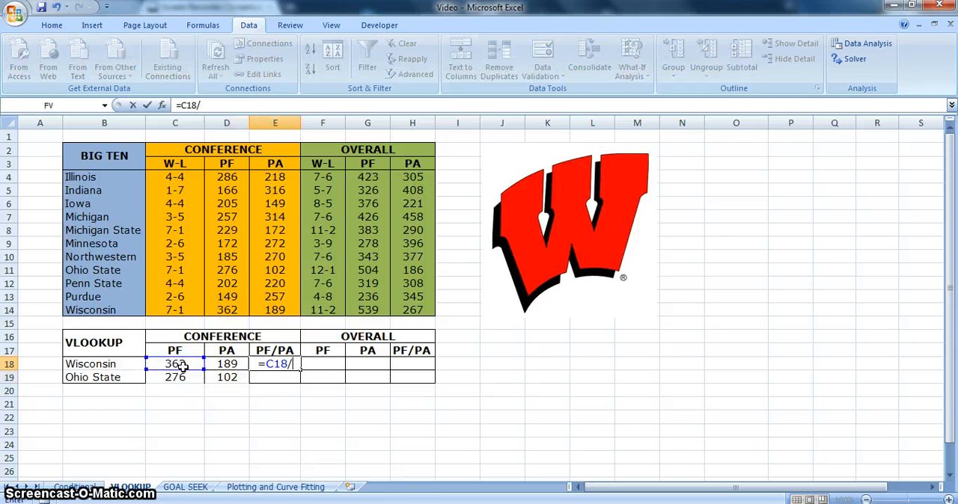
left_click(224, 364)
key("Return")
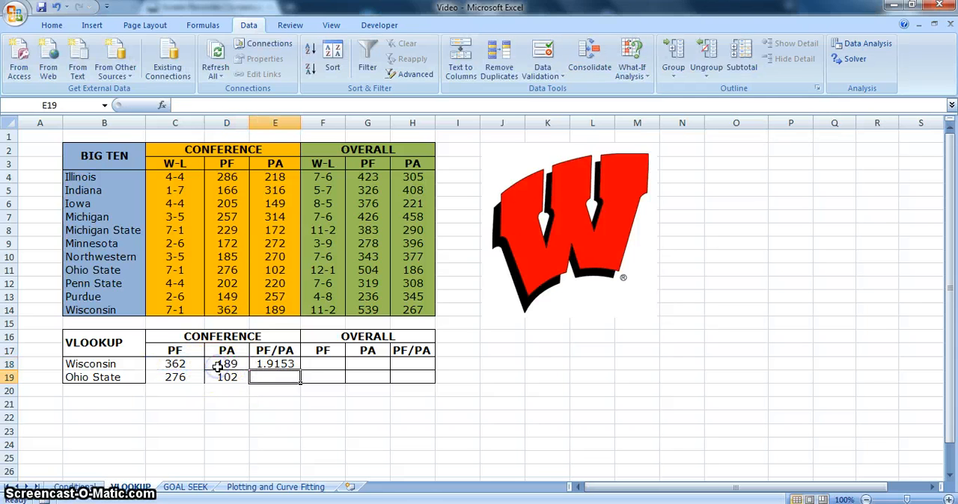
left_click(264, 365)
left_click_drag(301, 369, 303, 375)
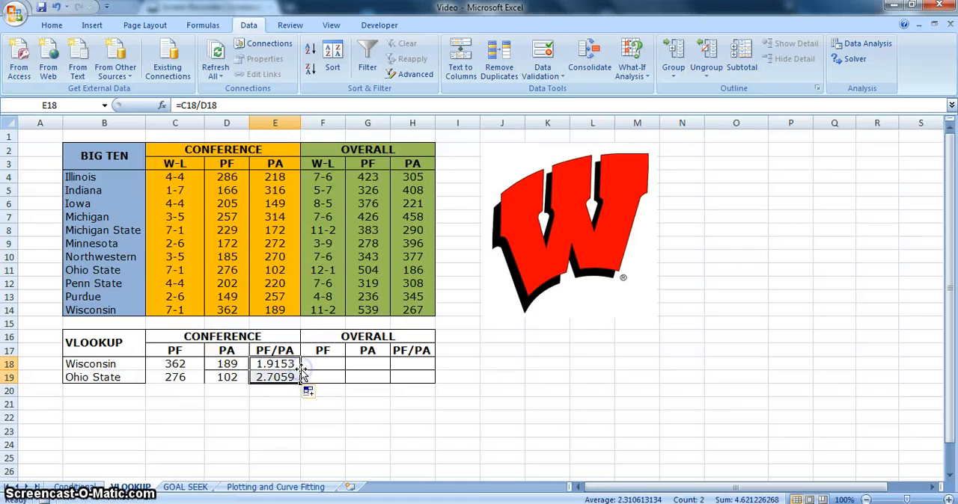
Enter =VLOOKUP(B18,B4:H14,6) in F18 for the overall PF and fill it down to F19
left_click(322, 369)
type("=")
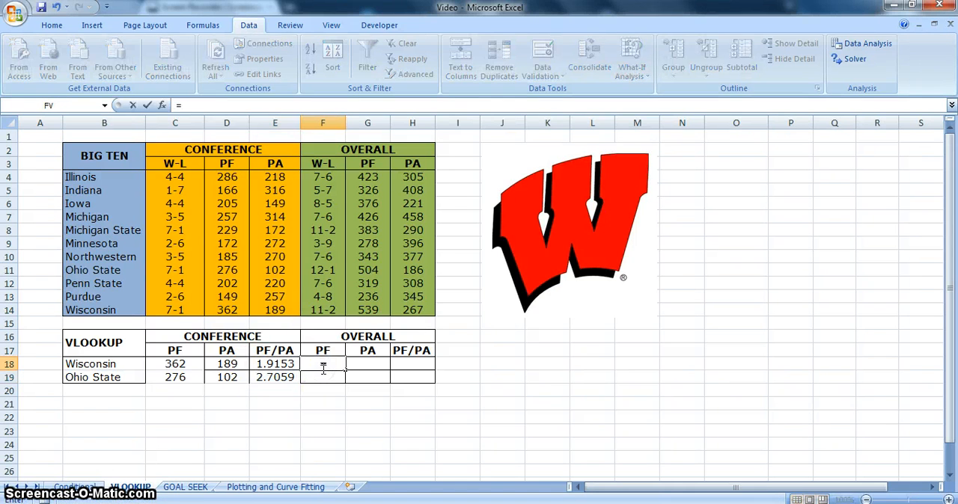
type("vloo")
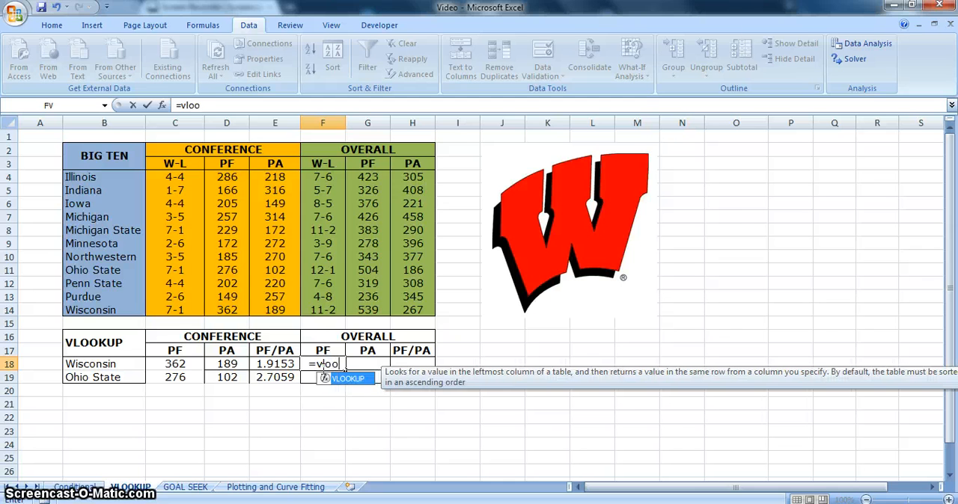
type("kup(")
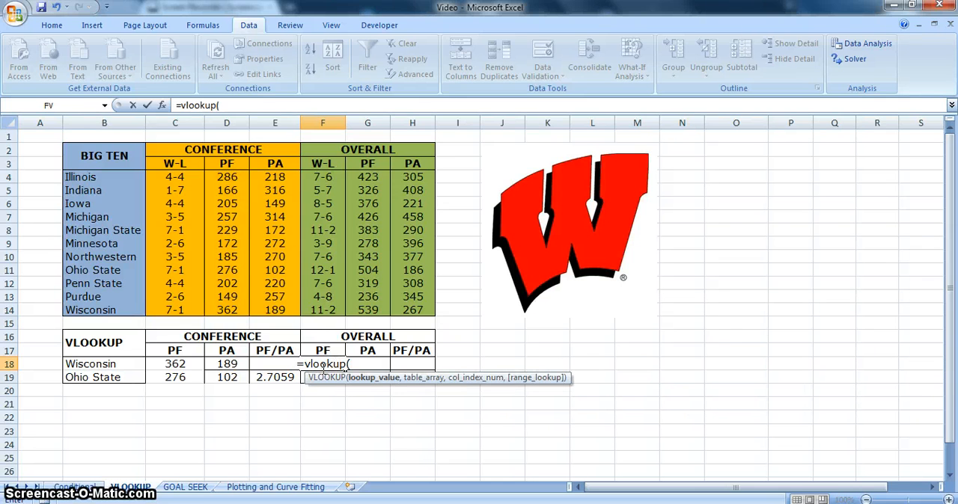
left_click(124, 364)
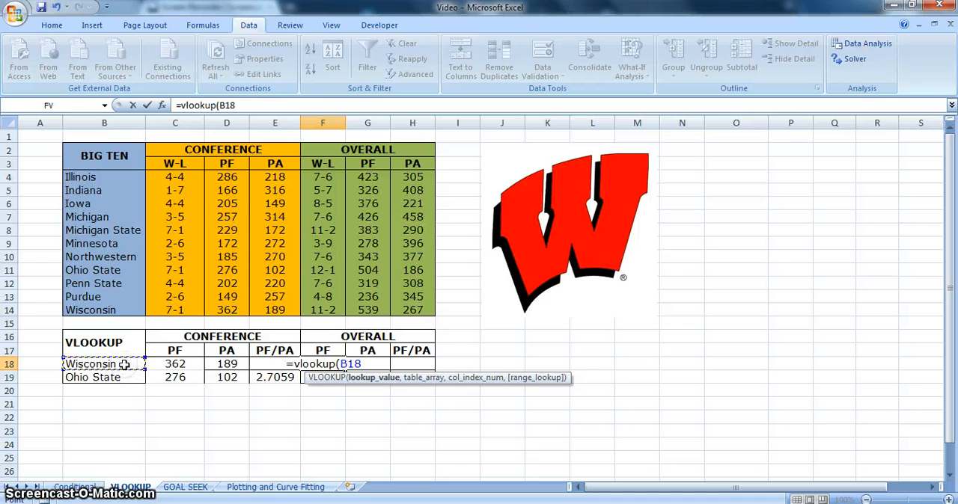
type(",")
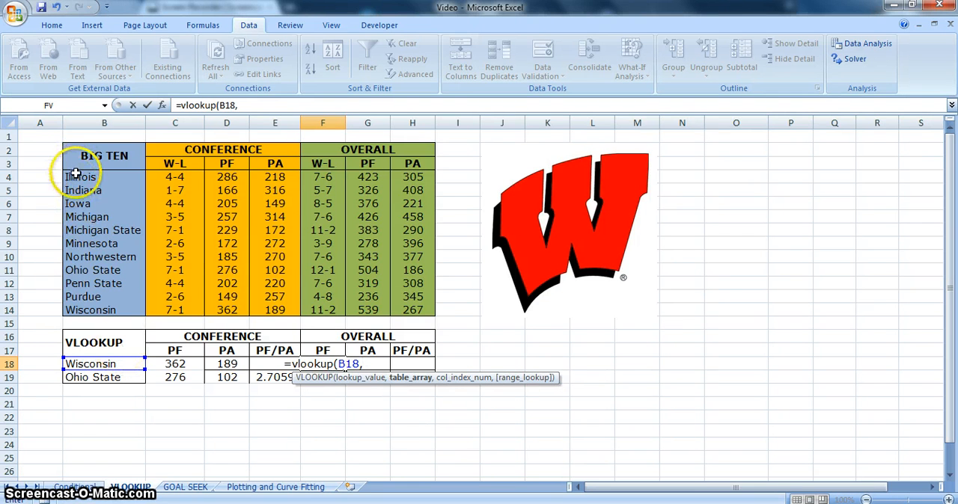
left_click_drag(75, 177, 403, 309)
type(",")
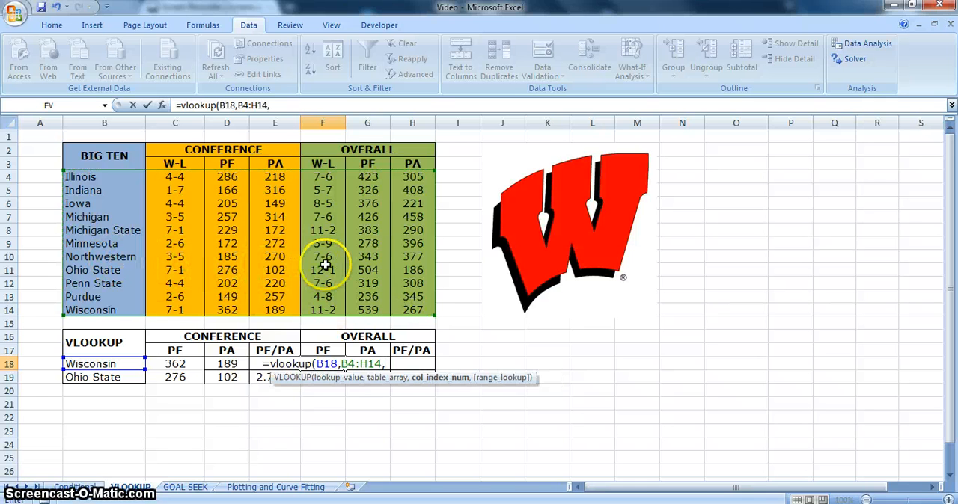
type("6")
key("Return")
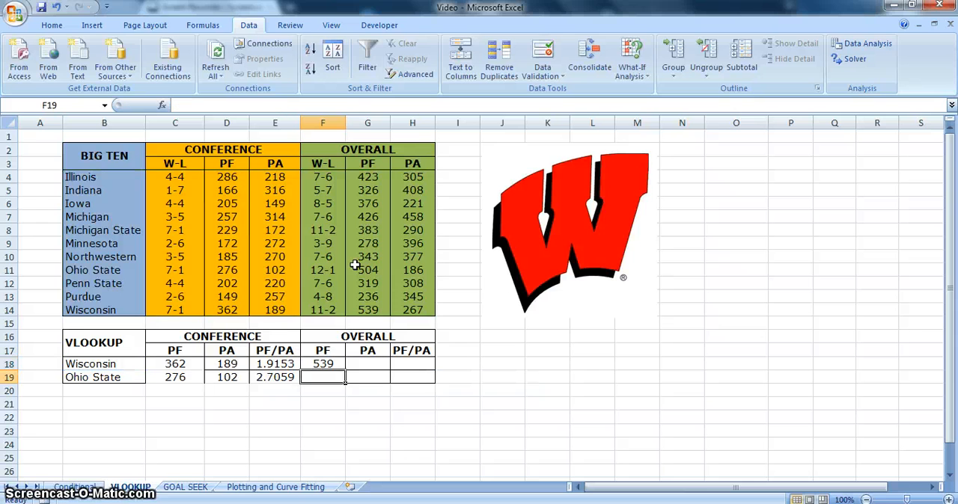
left_click(330, 366)
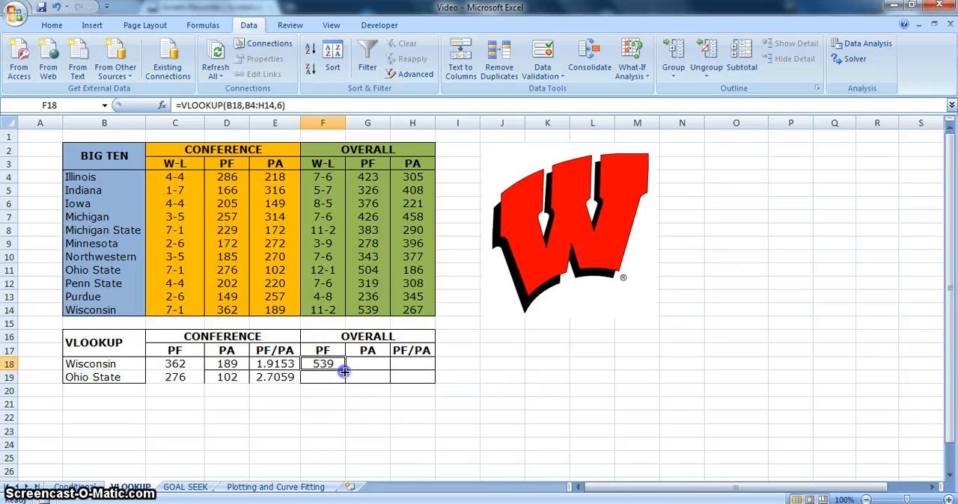
left_click_drag(343, 372, 345, 379)
Enter =VLOOKUP(B18,B4:H14,7) in G18 for the overall PA and fill it down to G19
left_click(361, 365)
type("=v")
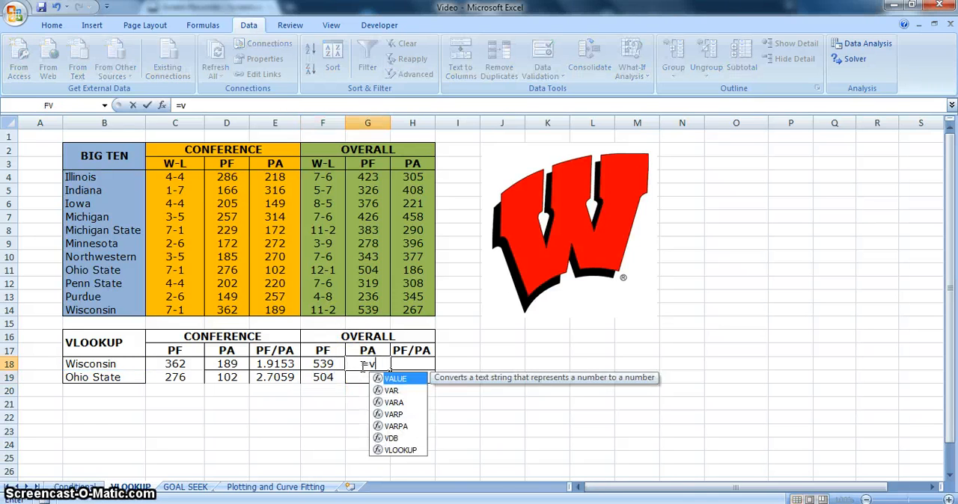
type("lookup(")
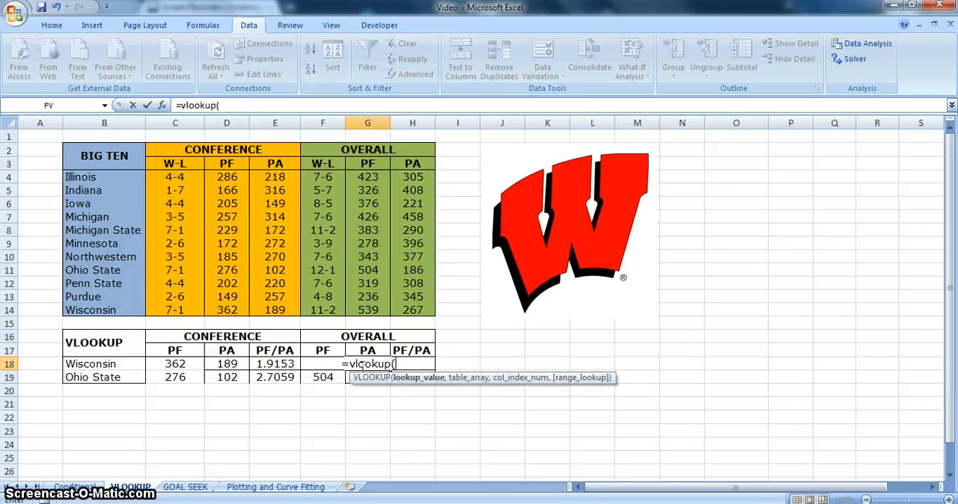
left_click(129, 364)
type(",")
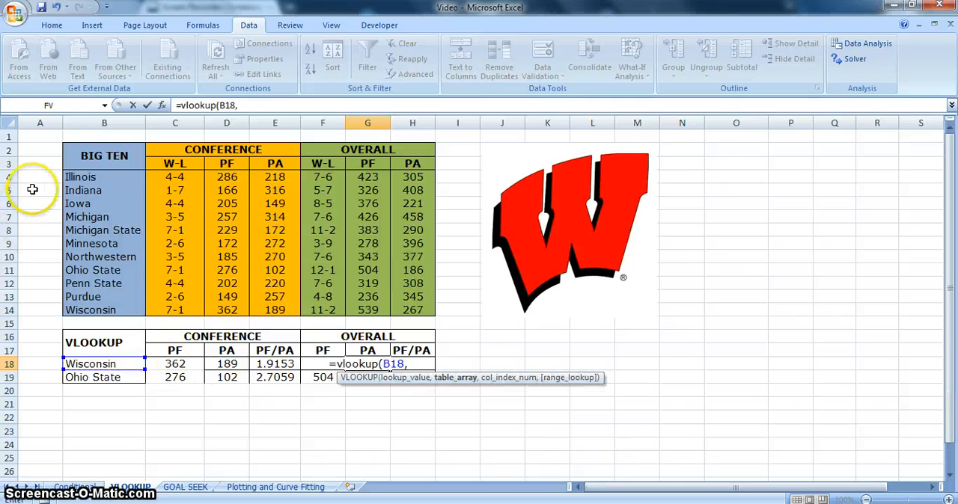
left_click_drag(75, 178, 410, 303)
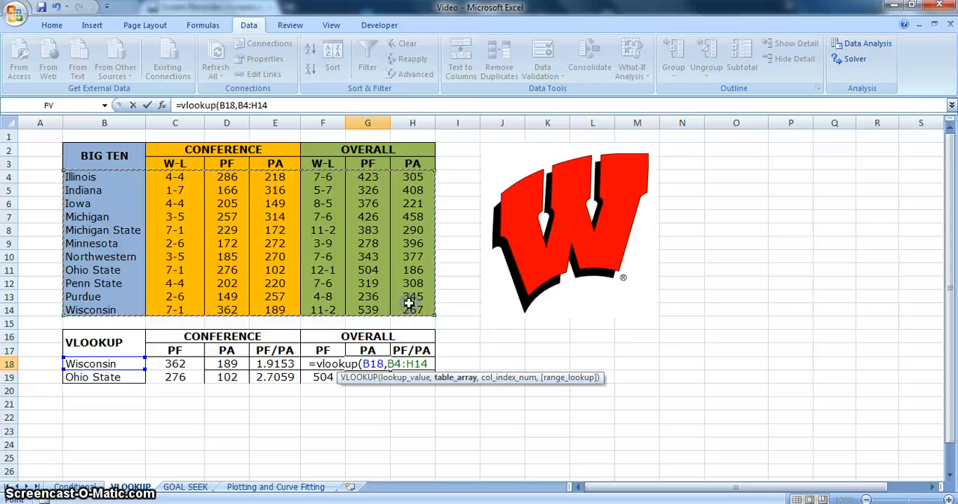
type(",7")
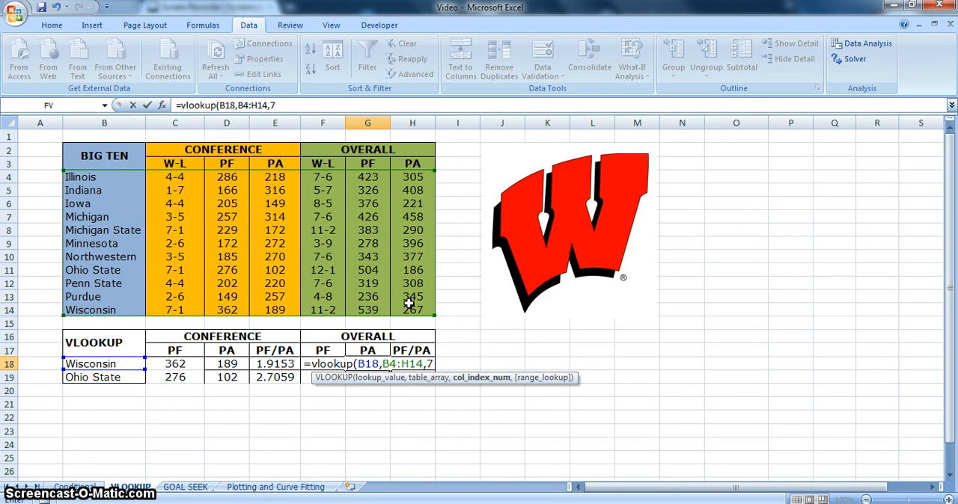
key("Return")
left_click(378, 364)
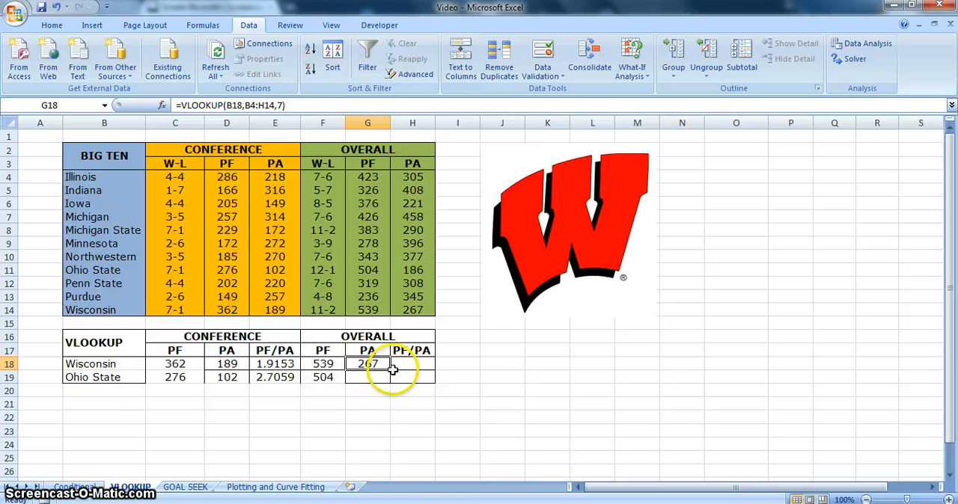
left_click_drag(391, 370, 393, 383)
Calculate the overall PF/PA ratio in H18 with =F18/G18 and fill it down to H19
left_click(402, 364)
type("=")
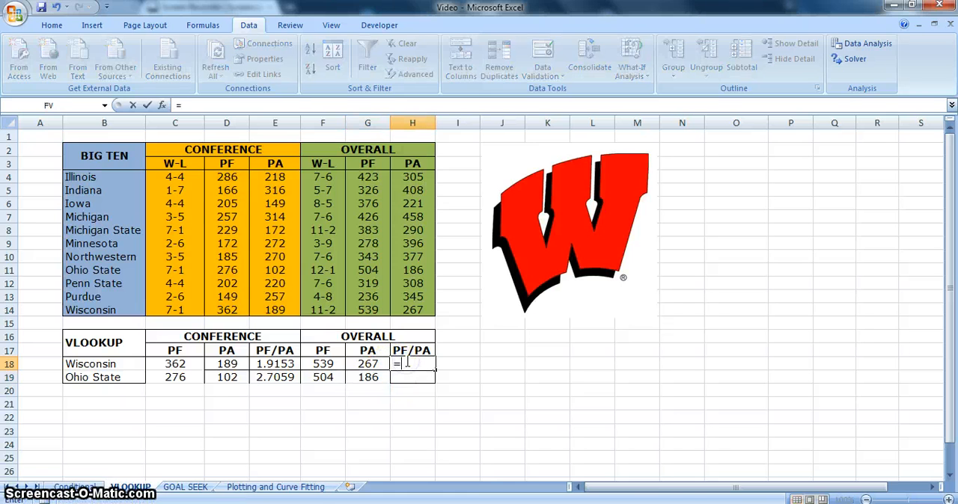
left_click(333, 365)
type("/")
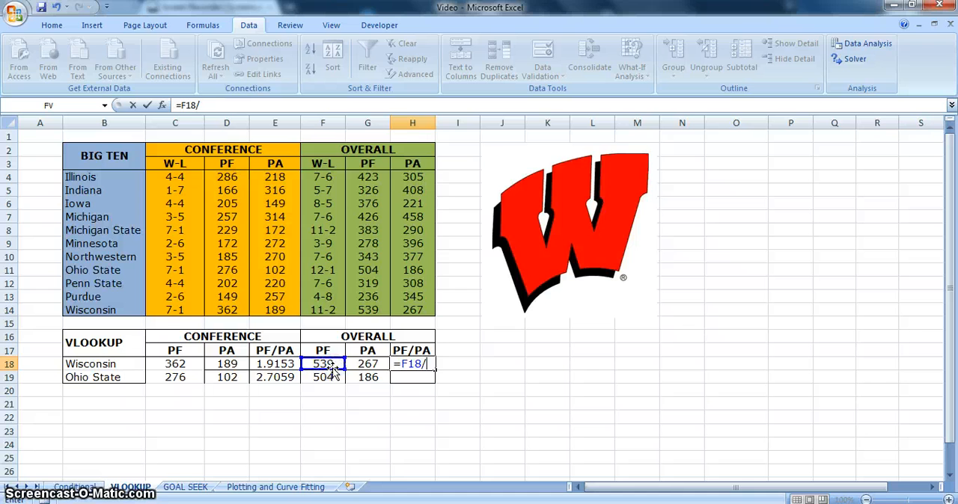
left_click(383, 367)
key("Return")
left_click(404, 367)
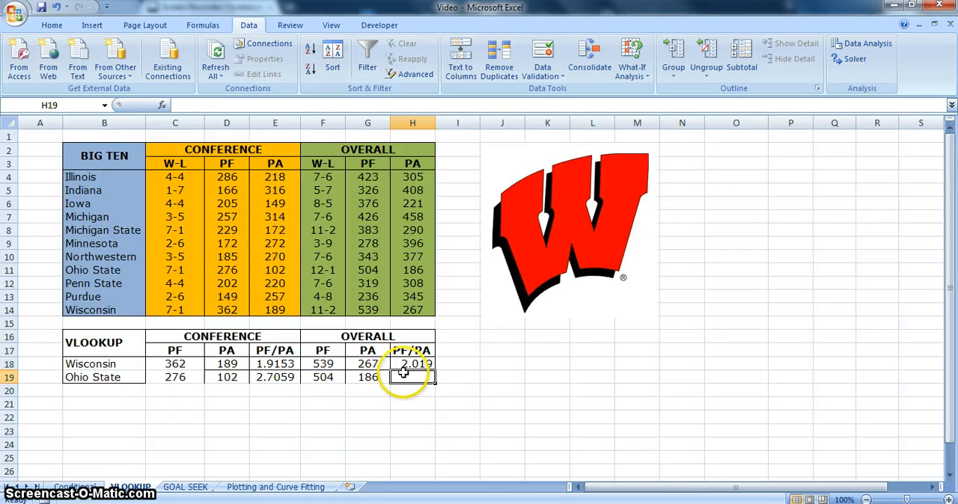
left_click_drag(434, 370, 434, 382)
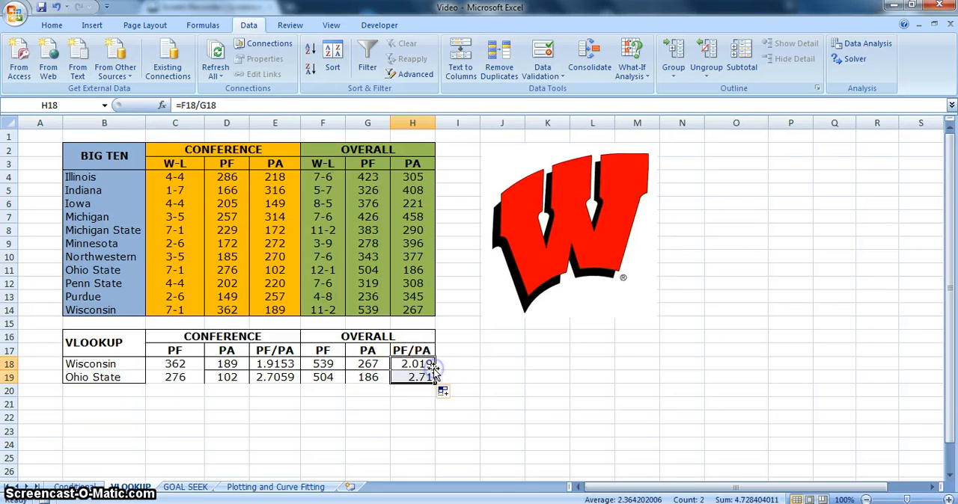
left_click(404, 393)
left_click(396, 413)
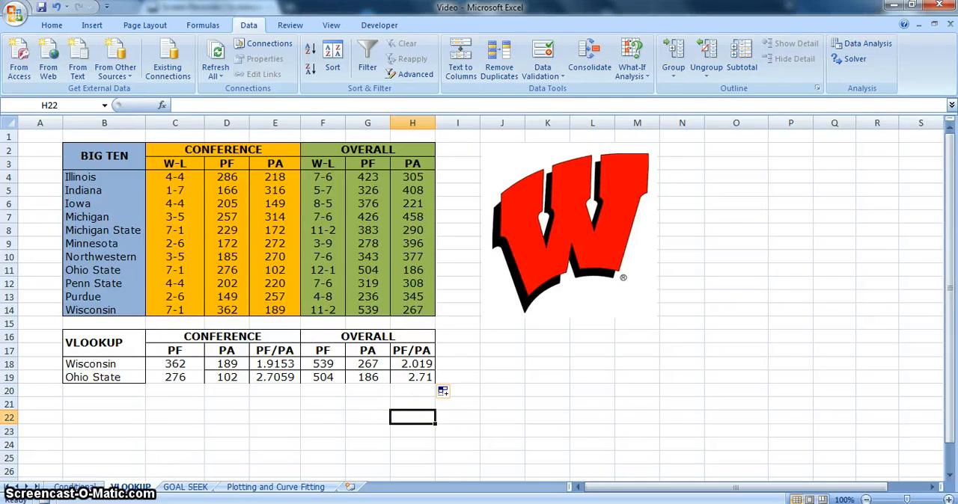
On the GOAL SEEK sheet, enter =D18+D19*D21+0.5*D20*D21^2 in G18 for Eq 1
left_click(185, 488)
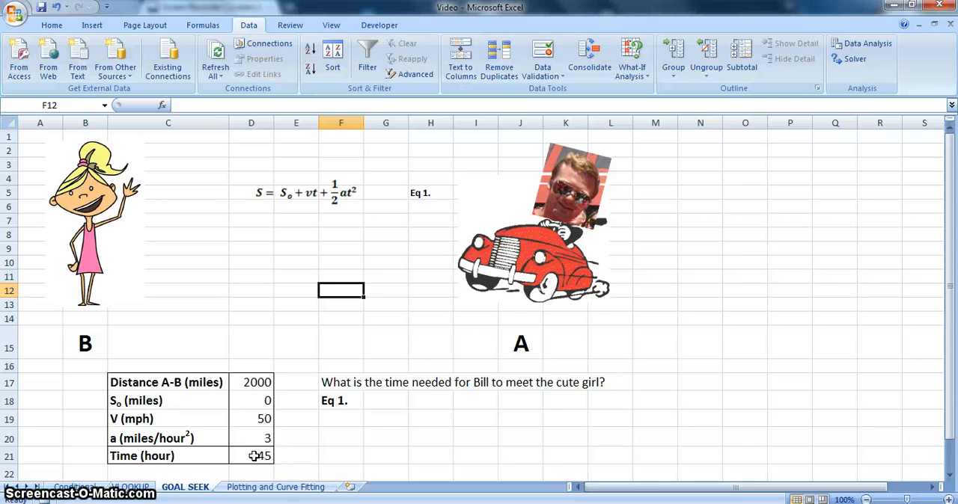
left_click(405, 399)
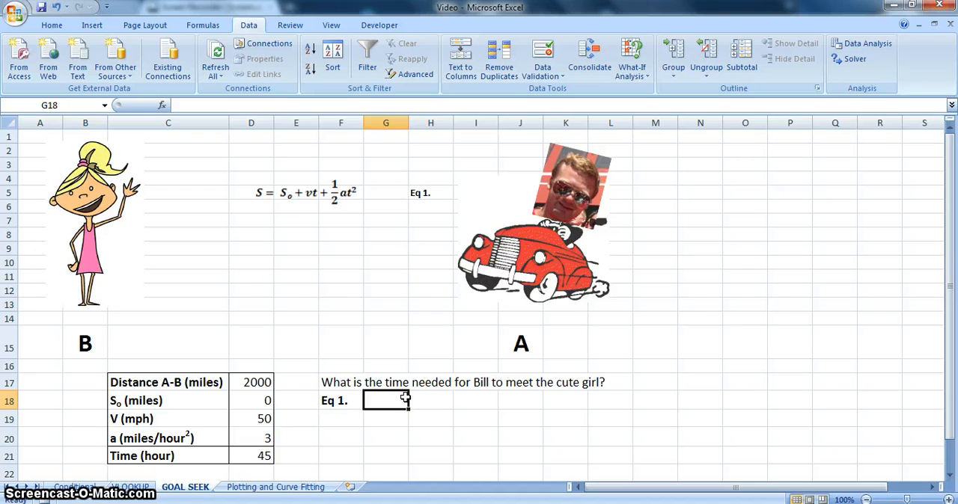
type("=")
left_click(256, 402)
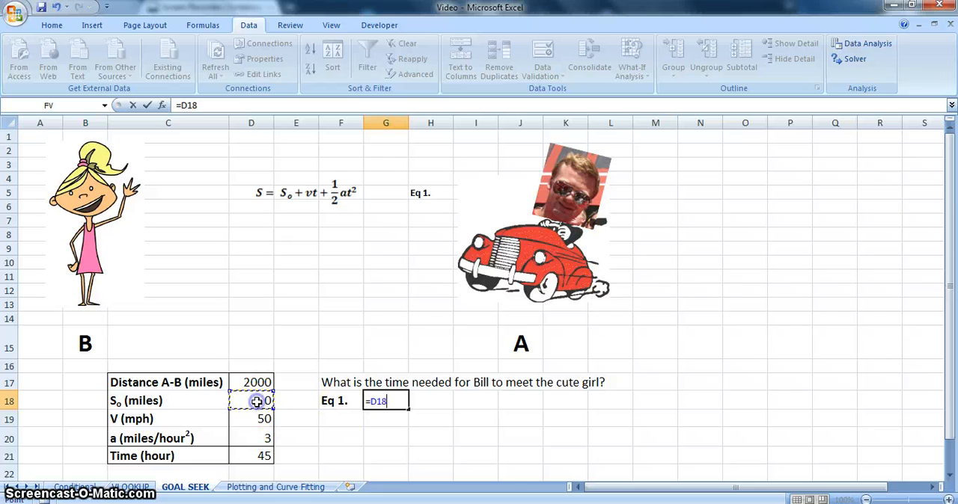
type("+")
left_click(247, 418)
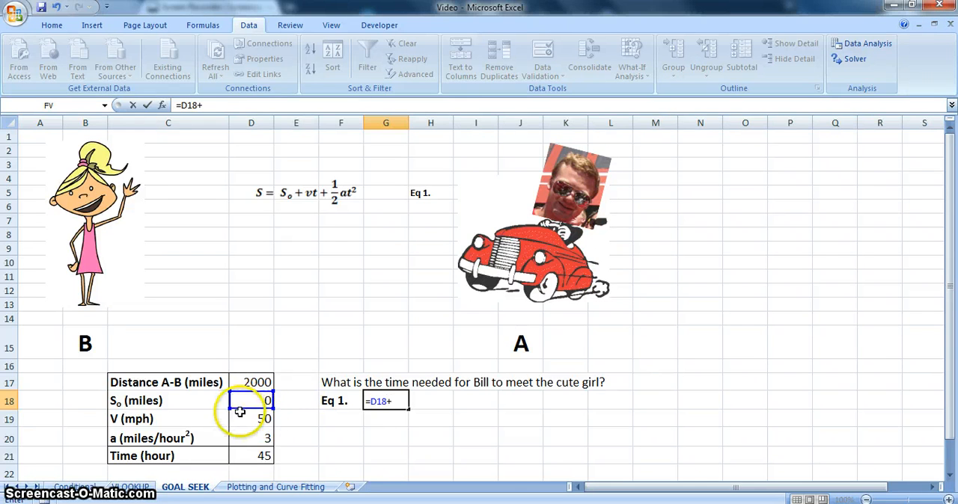
left_click(250, 455)
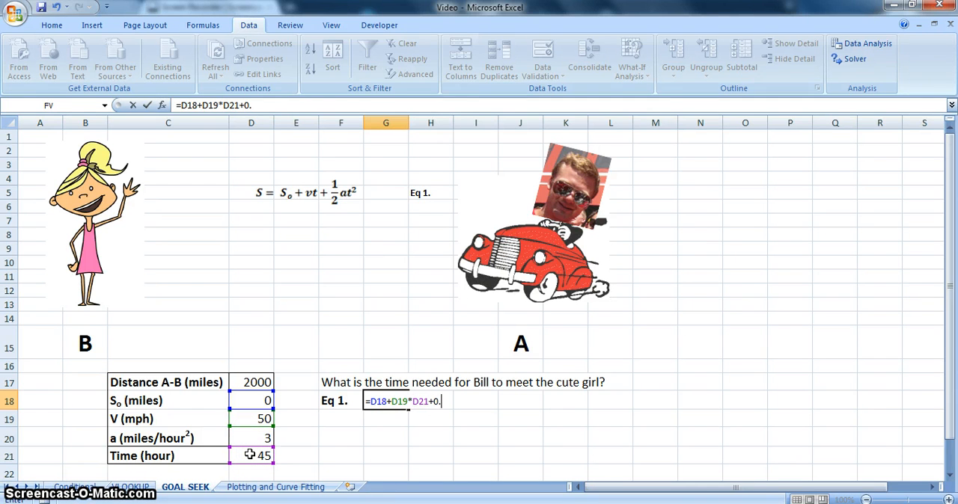
type("+0.5*")
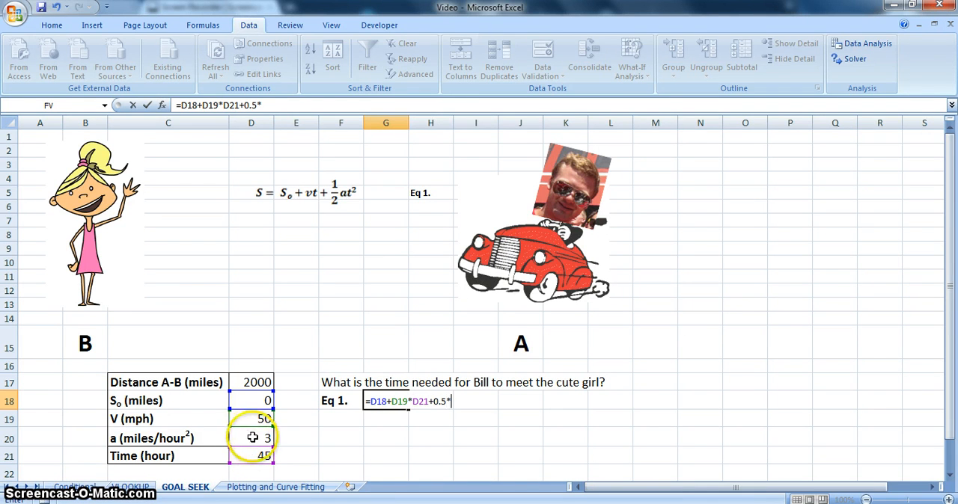
left_click(253, 438)
type("*")
left_click(253, 456)
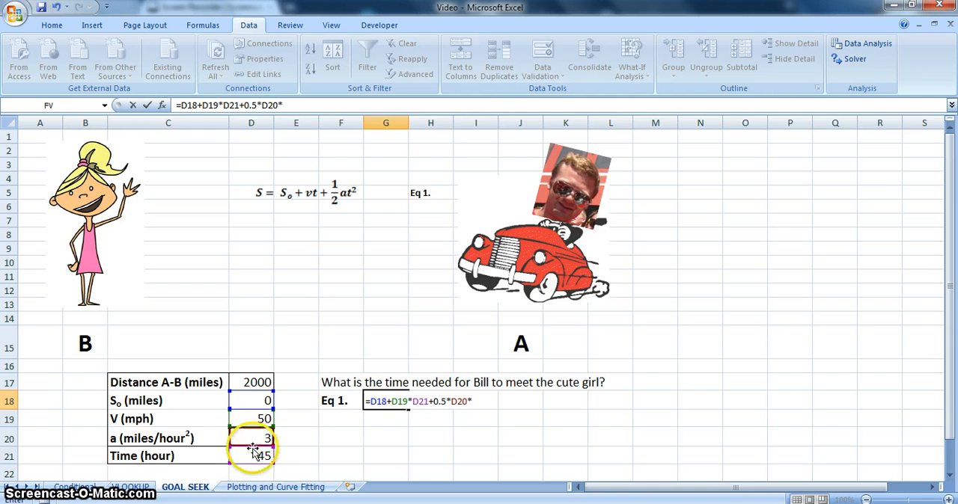
type("^")
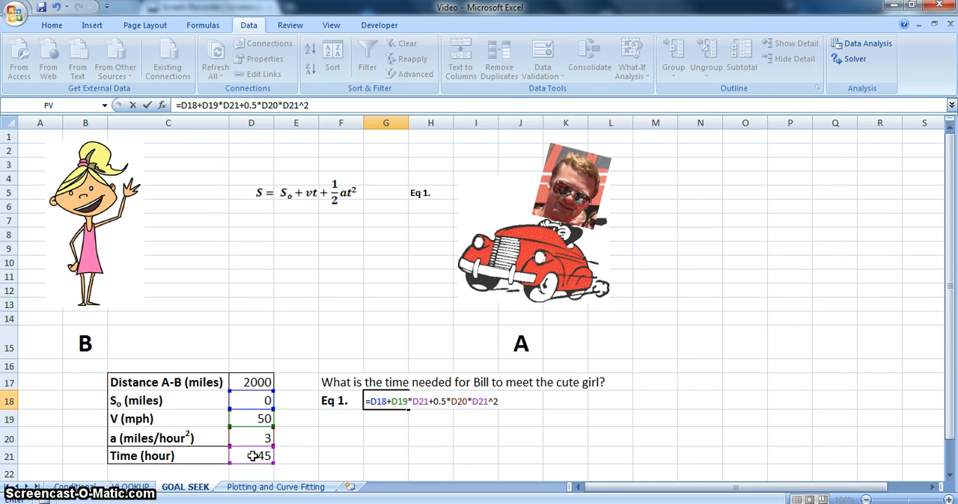
type("2")
key("Return")
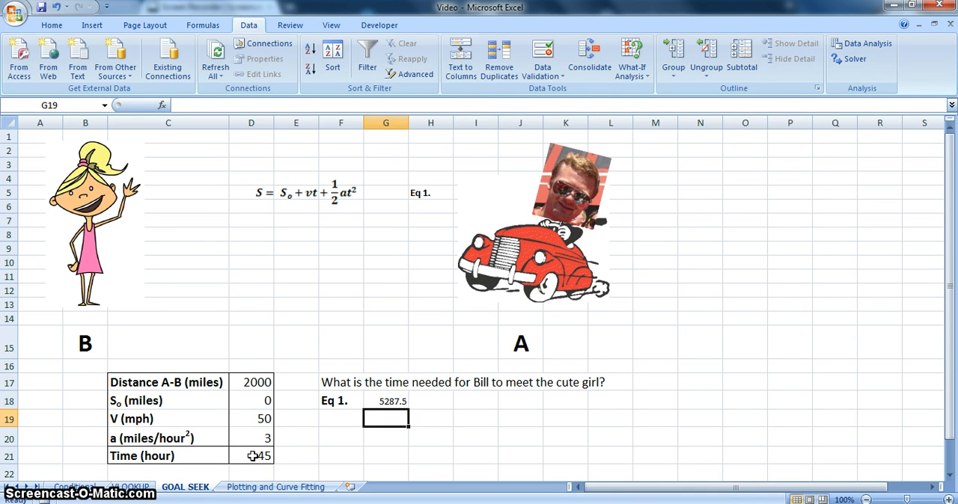
Run Goal Seek to bring G18 to 2000 by changing the time in D21, and keep the solution
left_click(393, 401)
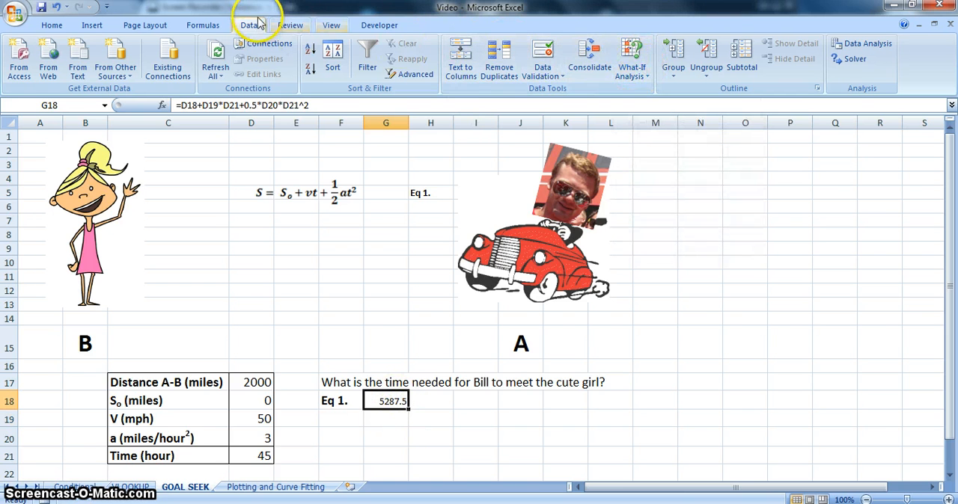
left_click(642, 75)
left_click(648, 108)
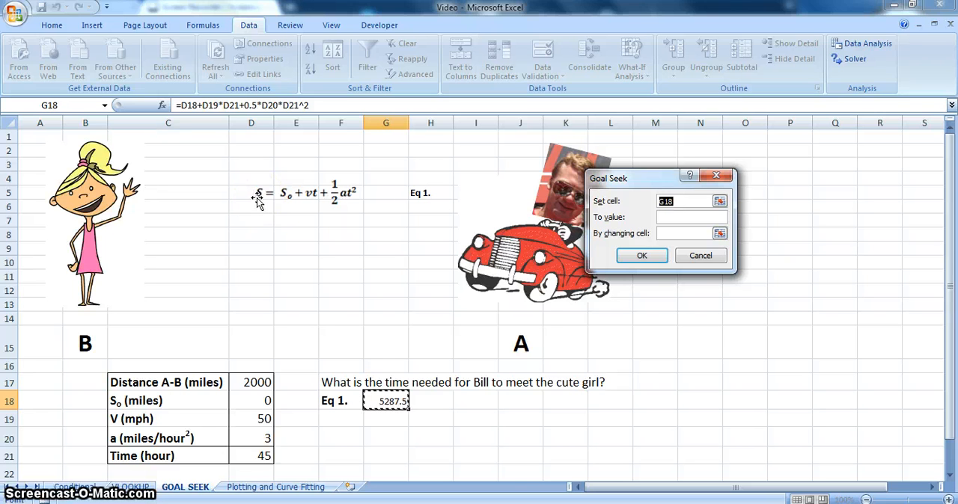
left_click(681, 216)
type("2000")
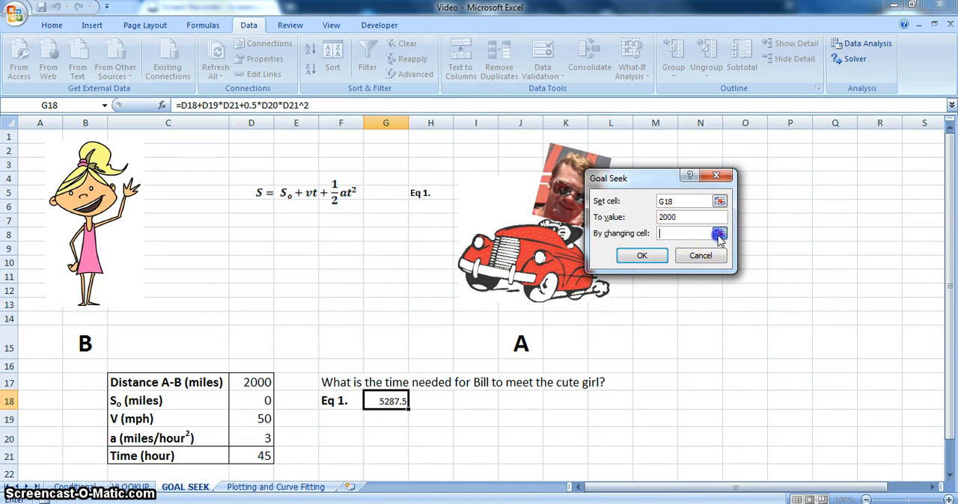
left_click(719, 232)
left_click(255, 456)
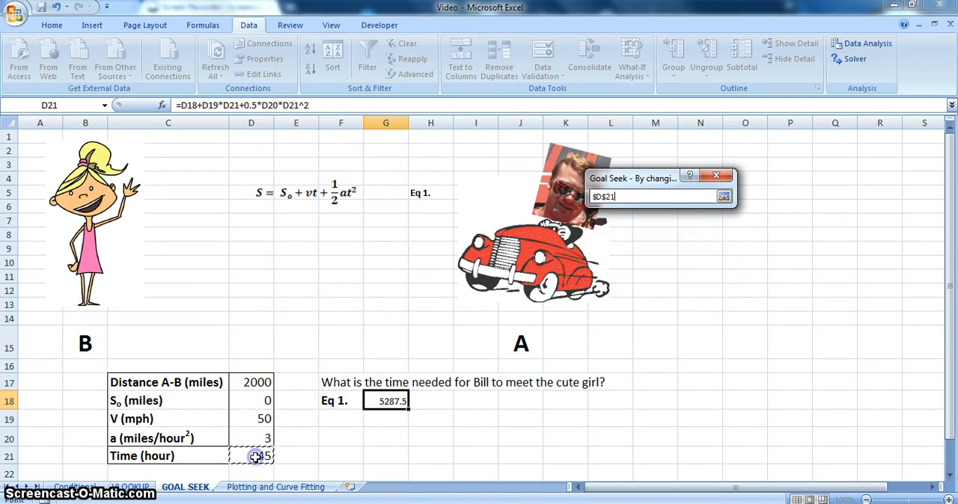
left_click(724, 197)
left_click(654, 258)
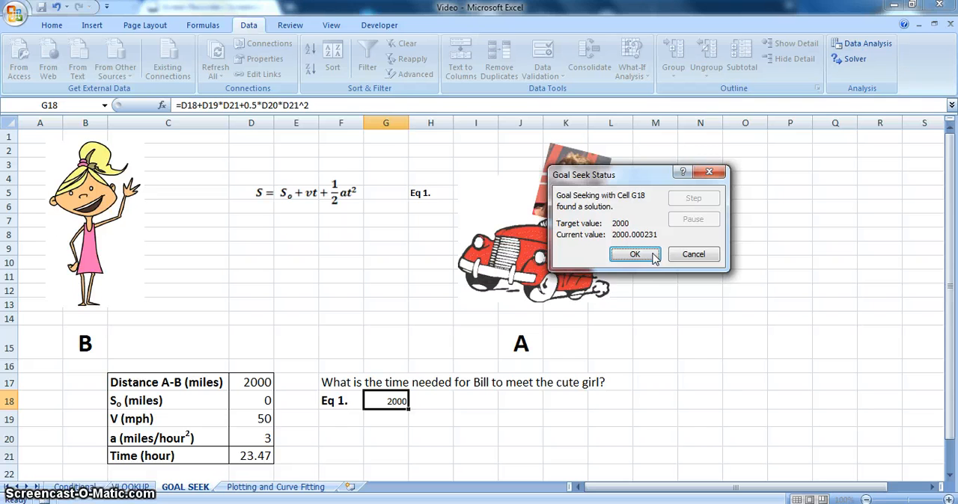
left_click(654, 258)
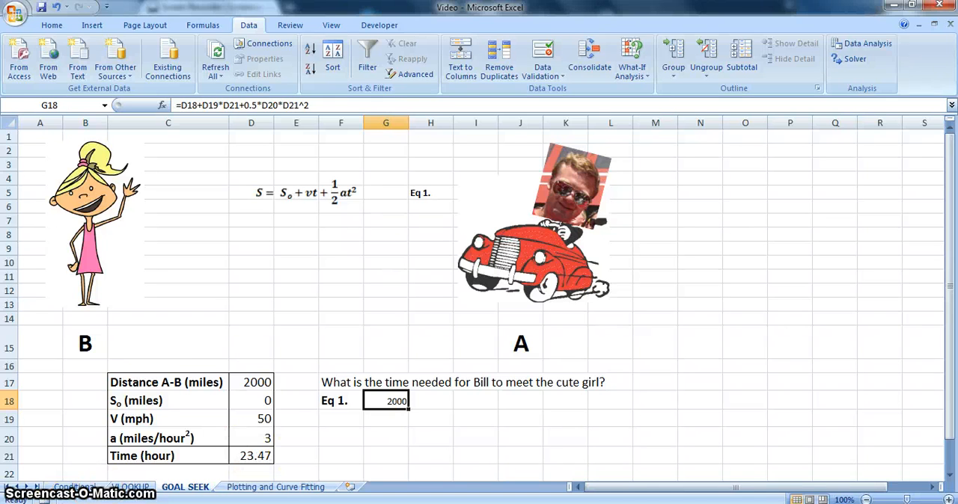
On the Plotting and Curve Fitting sheet, insert a markers-only scatter chart of D7:E14 and place it beside the table
left_click(227, 487)
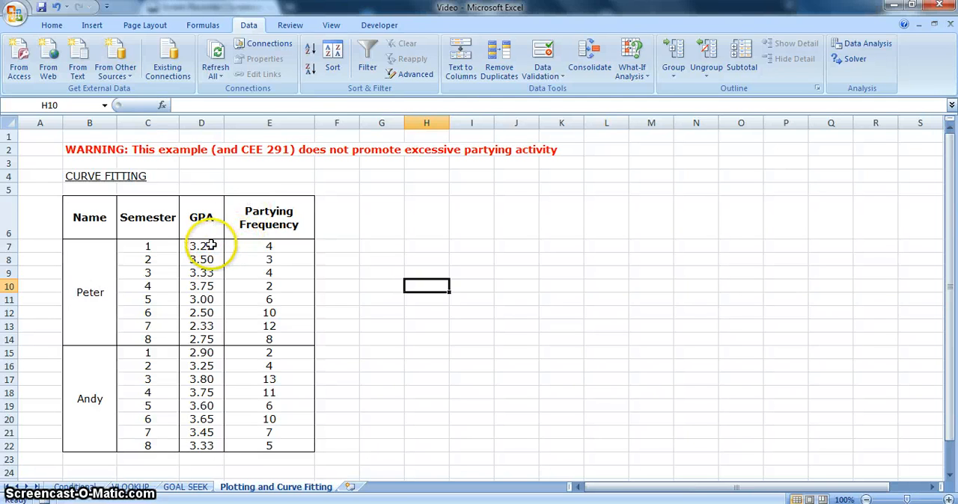
left_click_drag(217, 245, 274, 338)
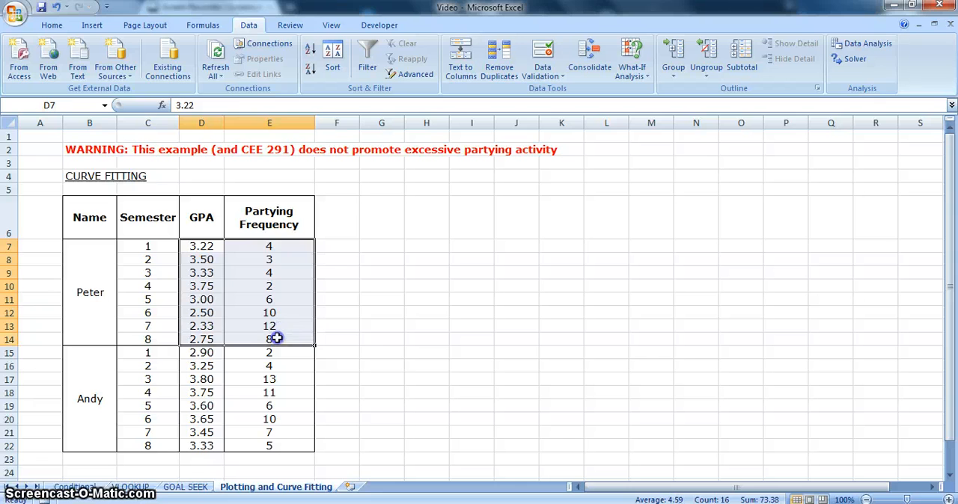
left_click(93, 25)
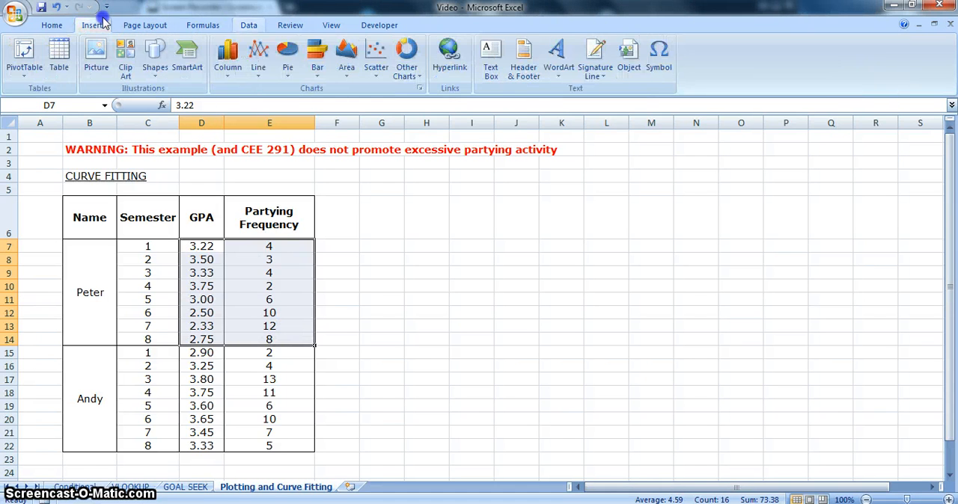
left_click(377, 53)
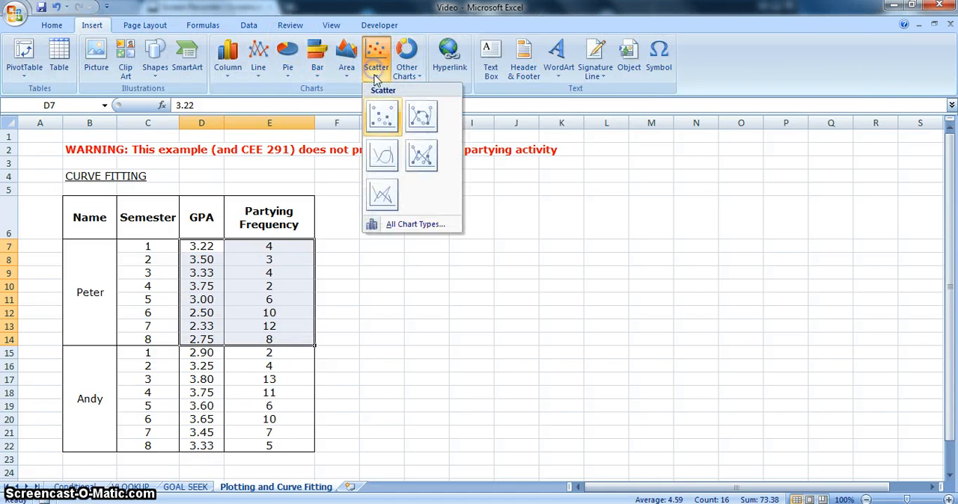
left_click(380, 115)
left_click_drag(384, 209, 426, 197)
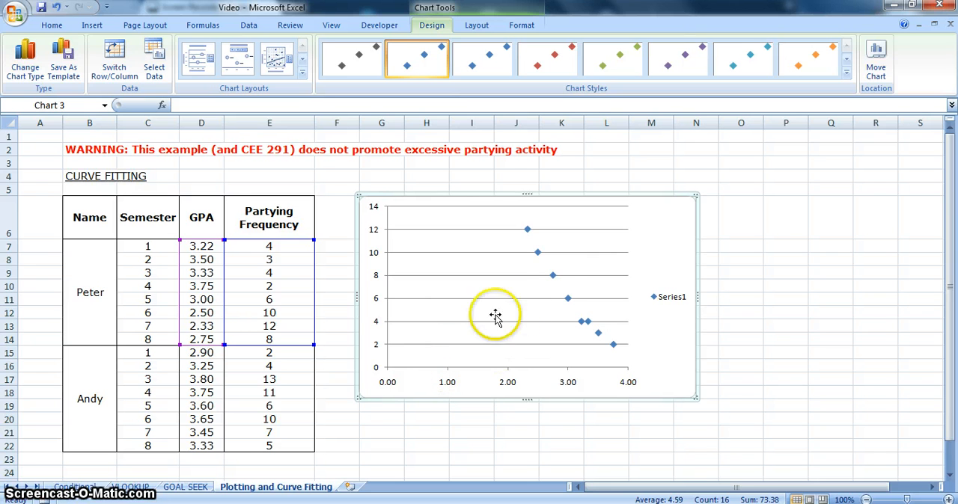
Set the existing chart series' X values to the first student's partying frequencies in E7:E14
left_click(538, 253)
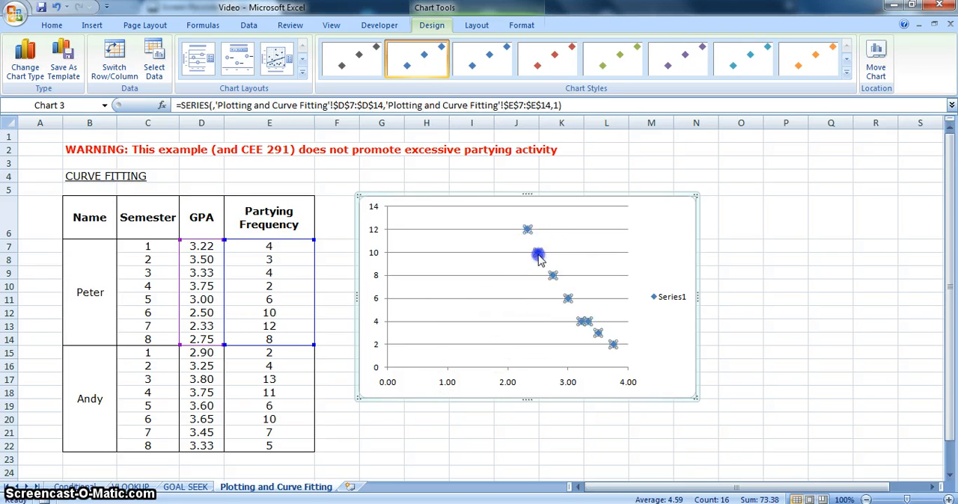
right_click(537, 253)
left_click(572, 310)
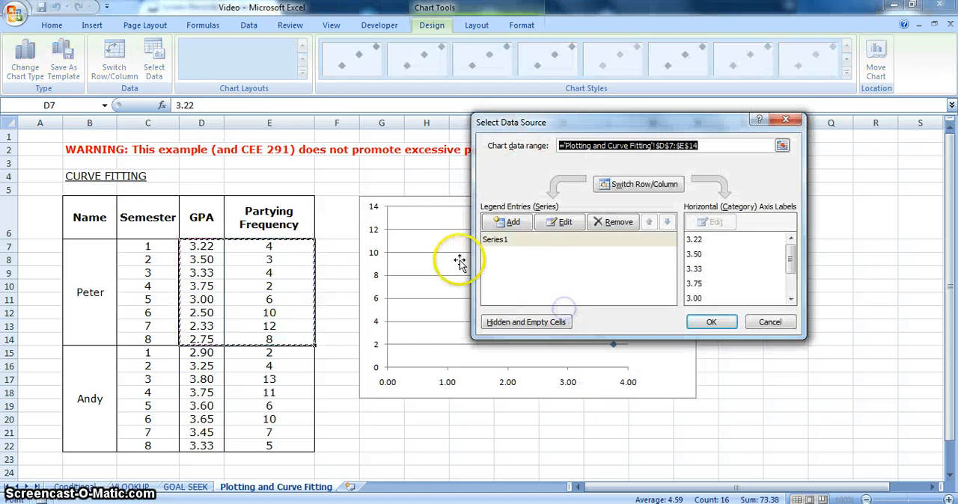
left_click(564, 223)
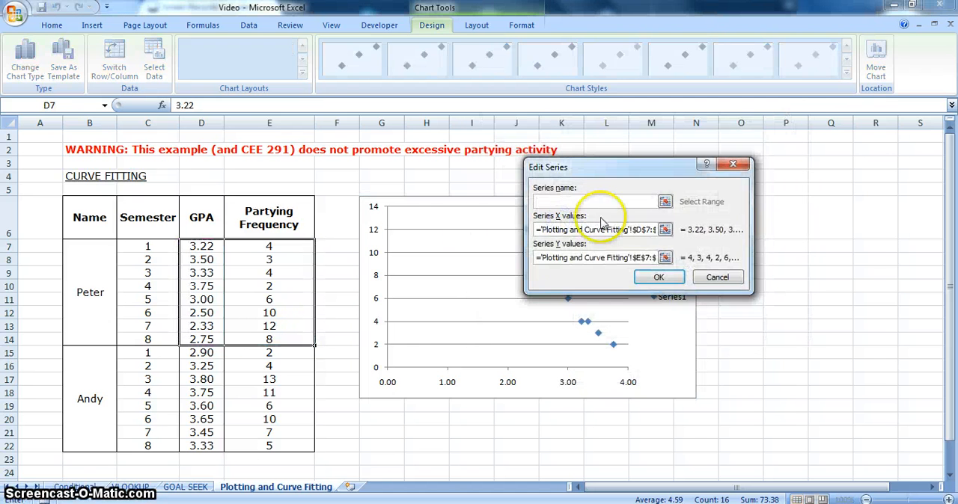
left_click(661, 229)
left_click_drag(258, 247, 261, 339)
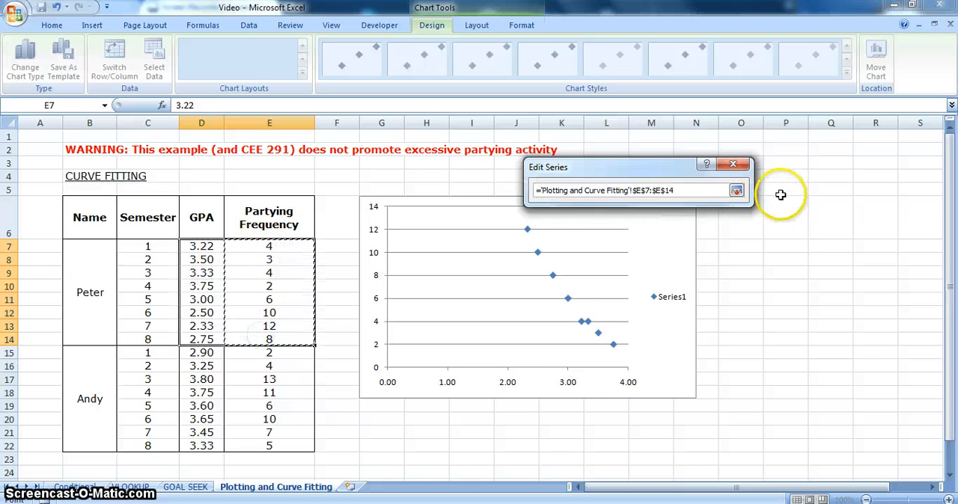
left_click(736, 190)
Set the same series' Y values to the GPAs in D7:D14 and name the series after the first student
left_click(664, 257)
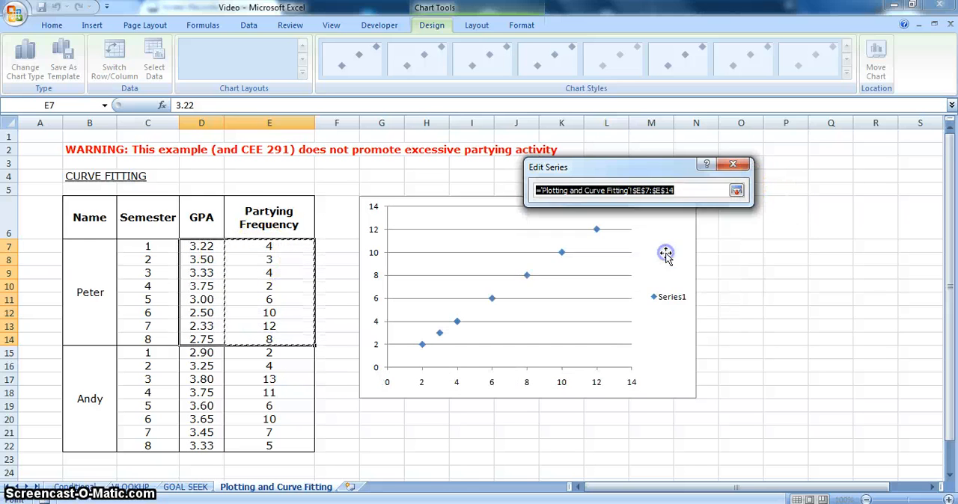
left_click_drag(209, 251, 211, 339)
left_click(737, 193)
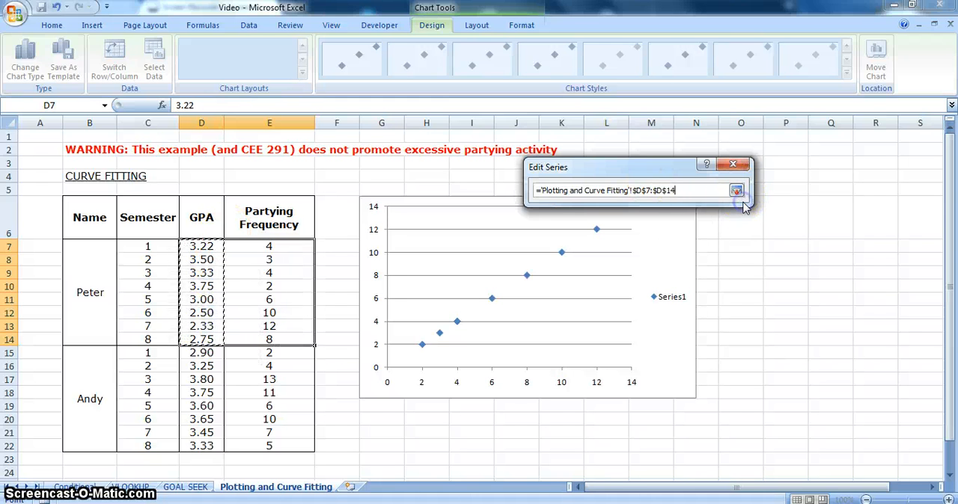
left_click(738, 191)
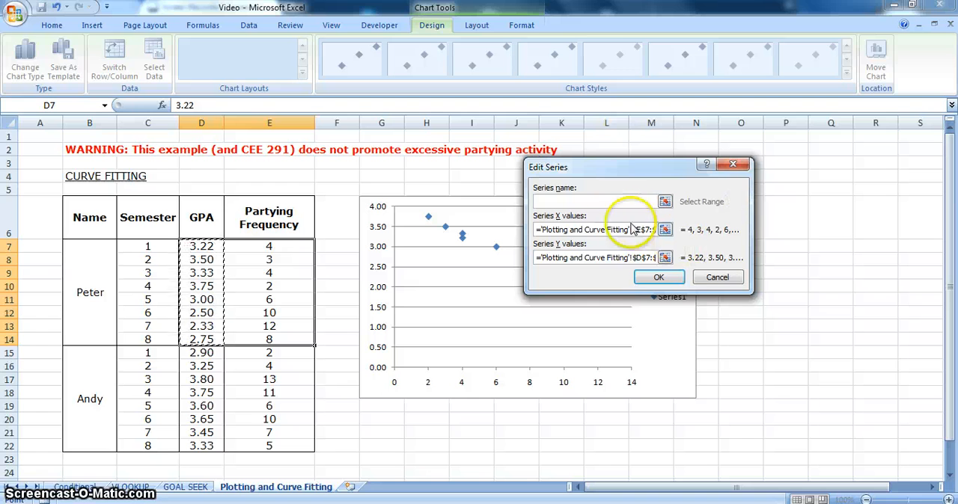
left_click(602, 203)
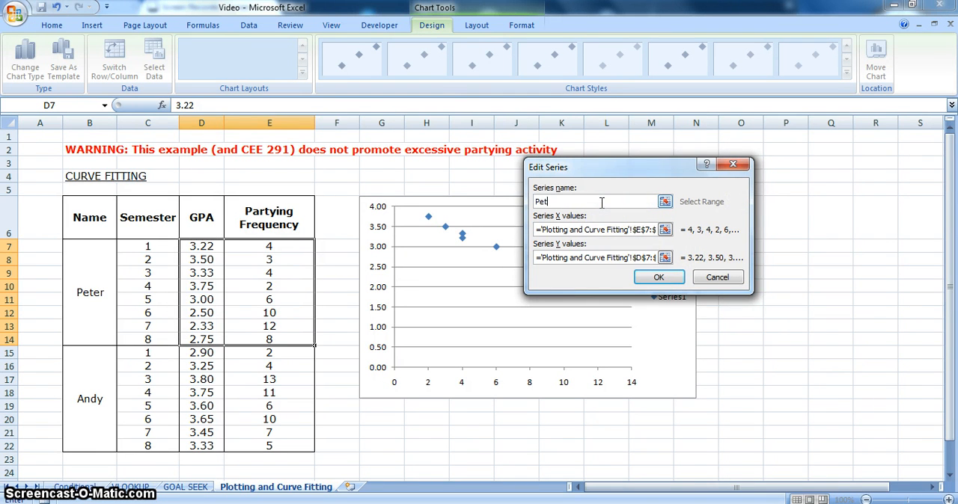
left_click(648, 278)
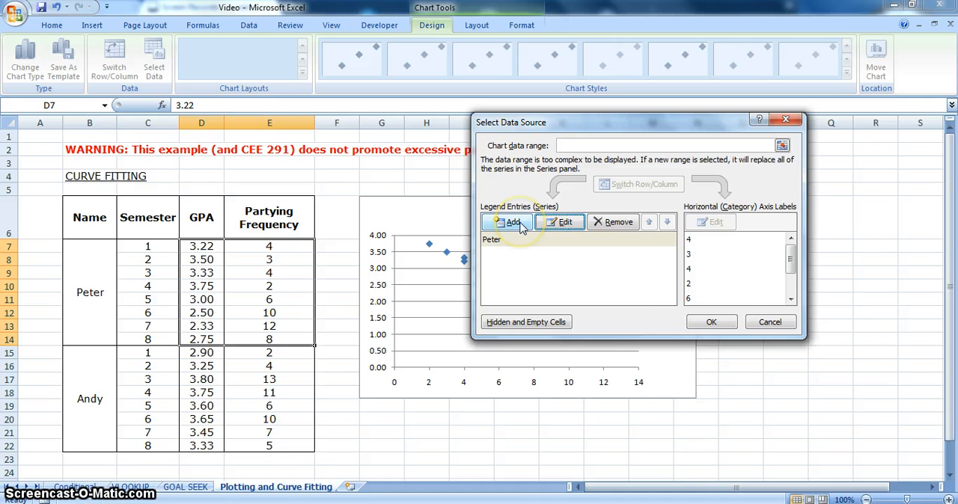
Add a second chart series with the partying frequencies in E15:E22 as its X values
left_click(513, 223)
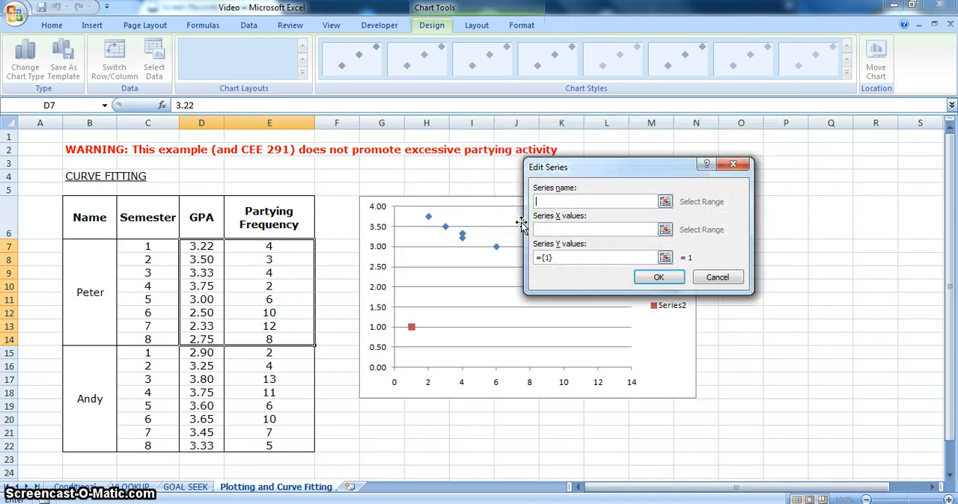
left_click(665, 231)
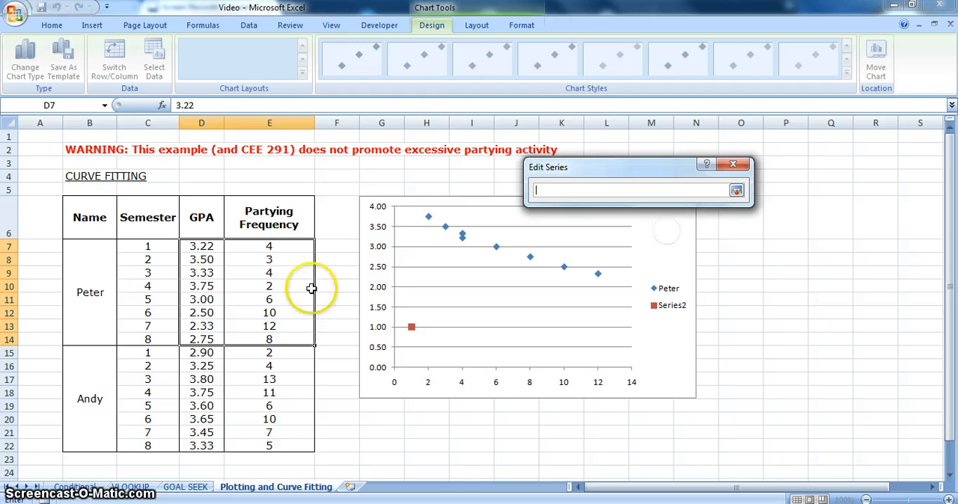
left_click(286, 354)
left_click_drag(286, 354, 274, 446)
left_click(737, 190)
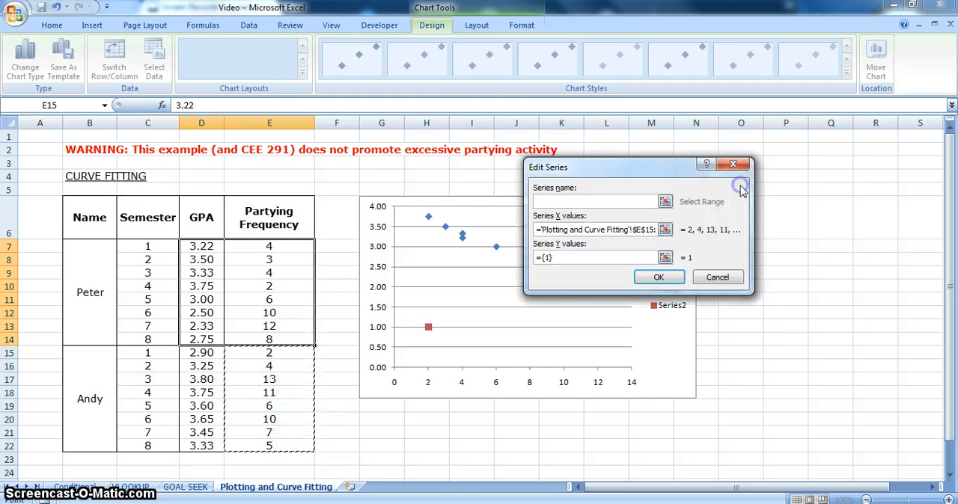
Set the new series' Y values to the GPAs in D15:D22, name it after the second student, and accept the data source changes
left_click(675, 251)
left_click_drag(192, 352, 188, 445)
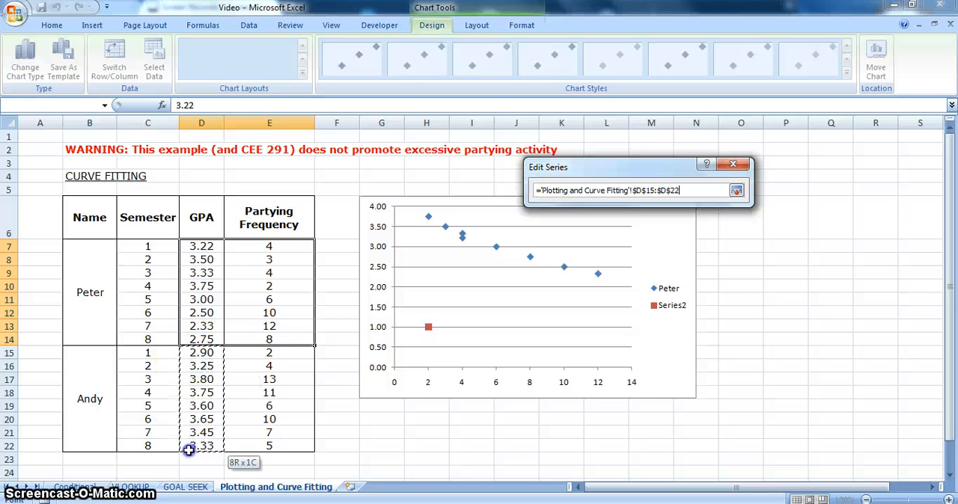
left_click(737, 190)
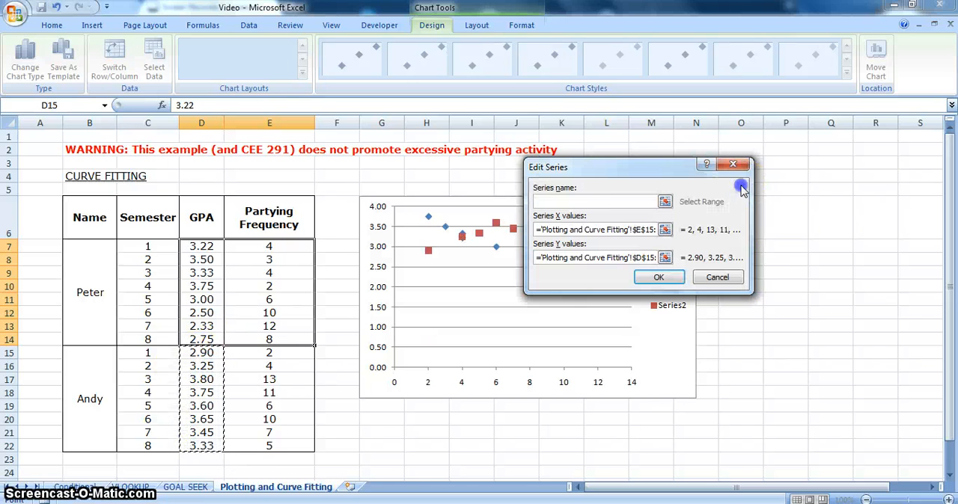
left_click(631, 200)
type("A")
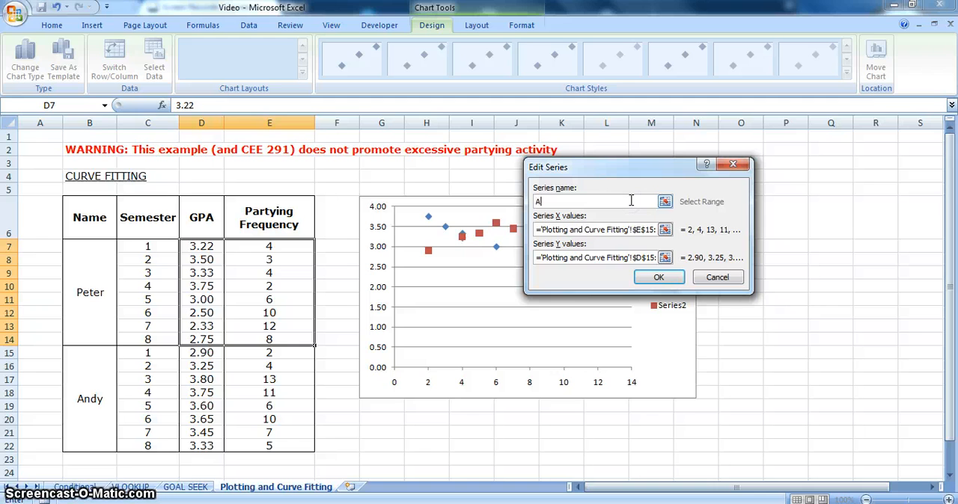
type("ndy")
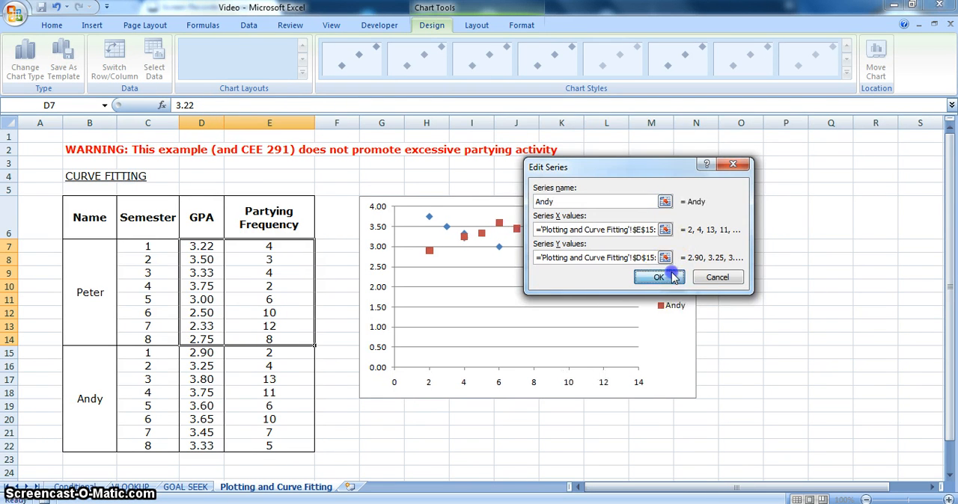
left_click(658, 277)
left_click(713, 322)
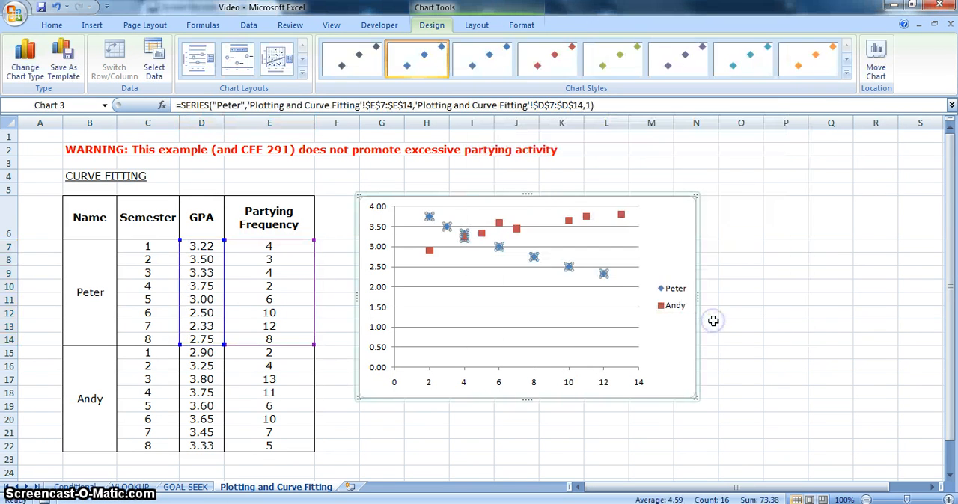
Fix the minimum of the chart's vertical axis at 2.0
left_click(678, 344)
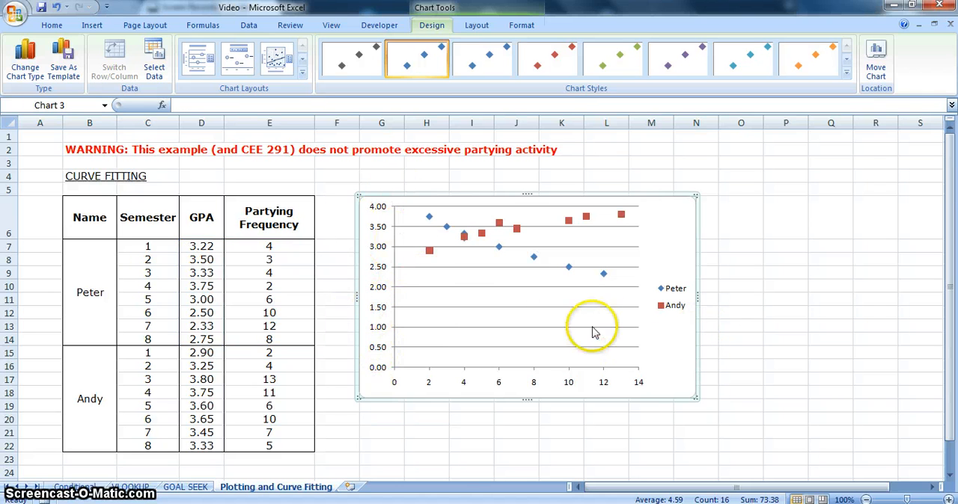
left_click(379, 309)
right_click(381, 311)
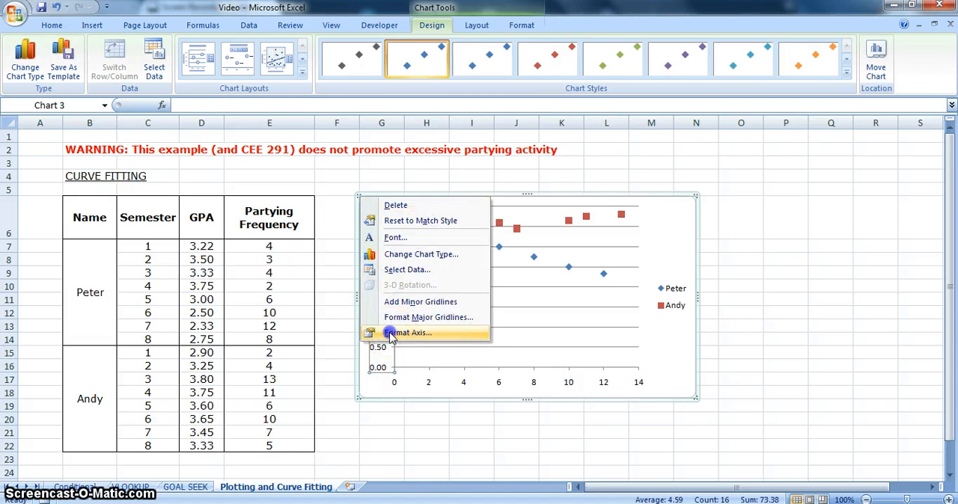
left_click(389, 334)
left_click(183, 107)
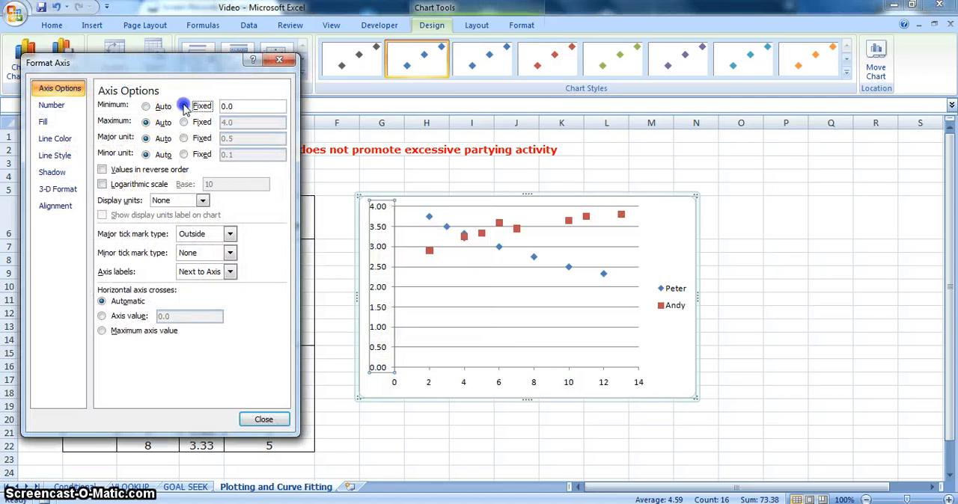
left_click(223, 106)
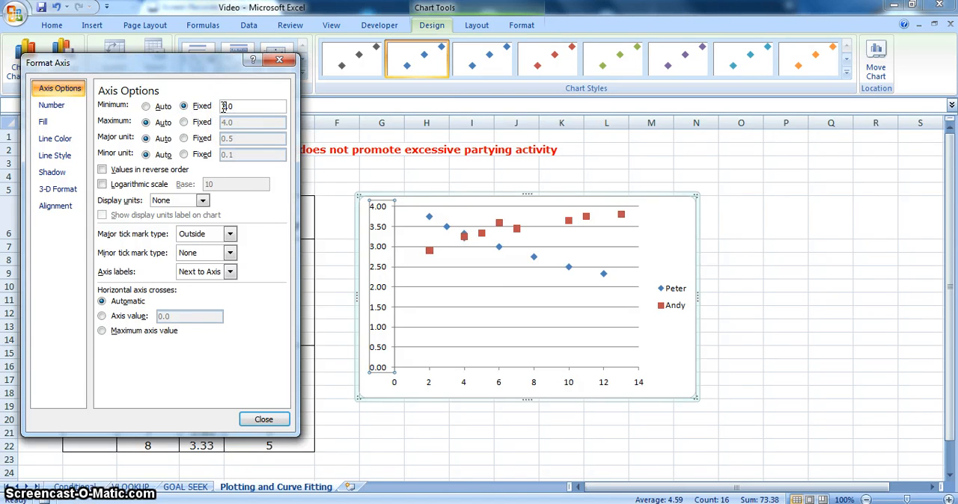
key("Delete")
type("2")
left_click(263, 419)
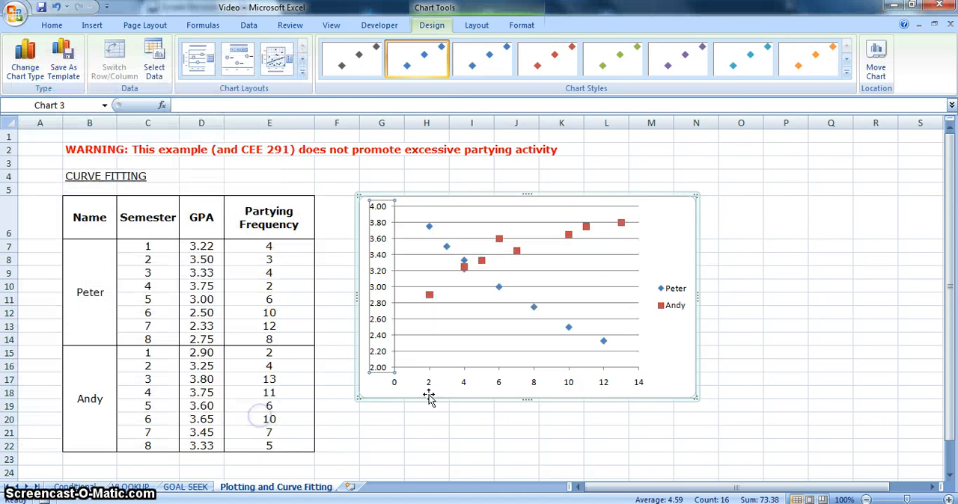
Remove the primary horizontal gridlines from the scatter chart
left_click(652, 348)
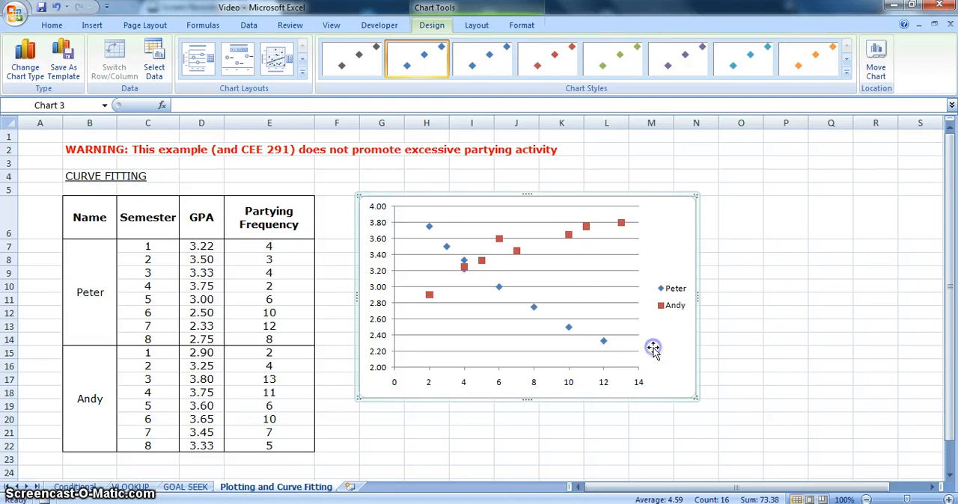
left_click(476, 27)
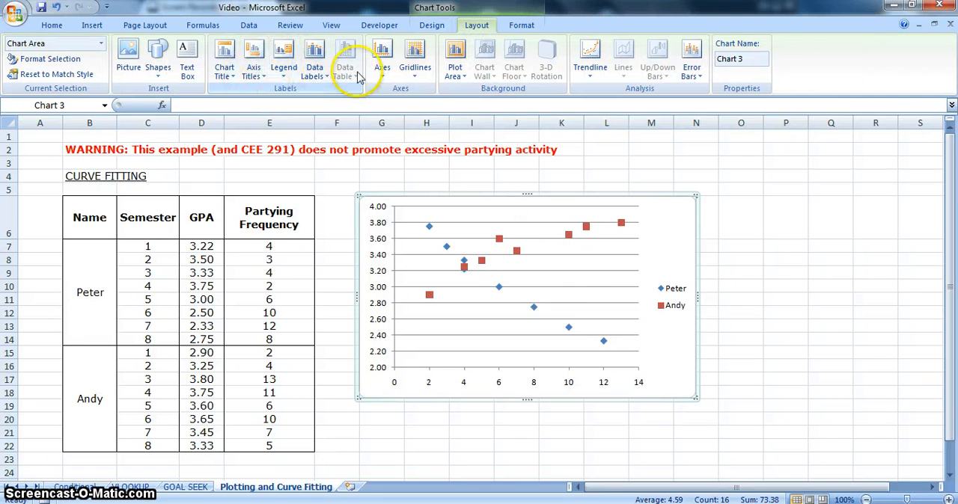
left_click(416, 67)
mouse_move(432, 94)
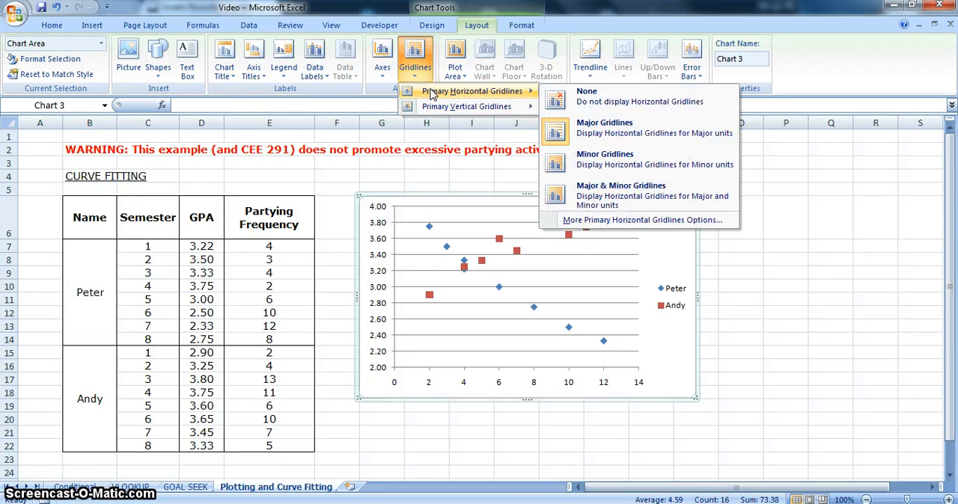
left_click(565, 96)
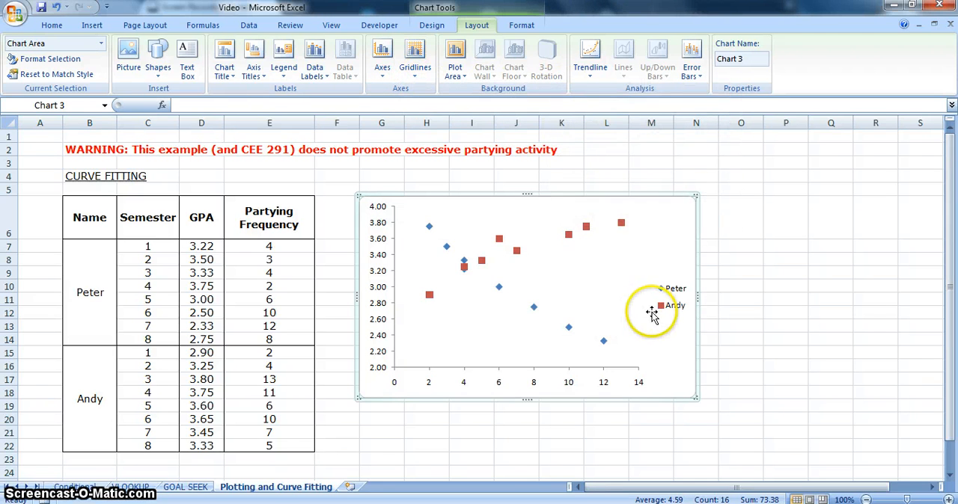
Place the legend at the bottom of the chart and enlarge the chart slightly, down to about row 20
left_click(286, 74)
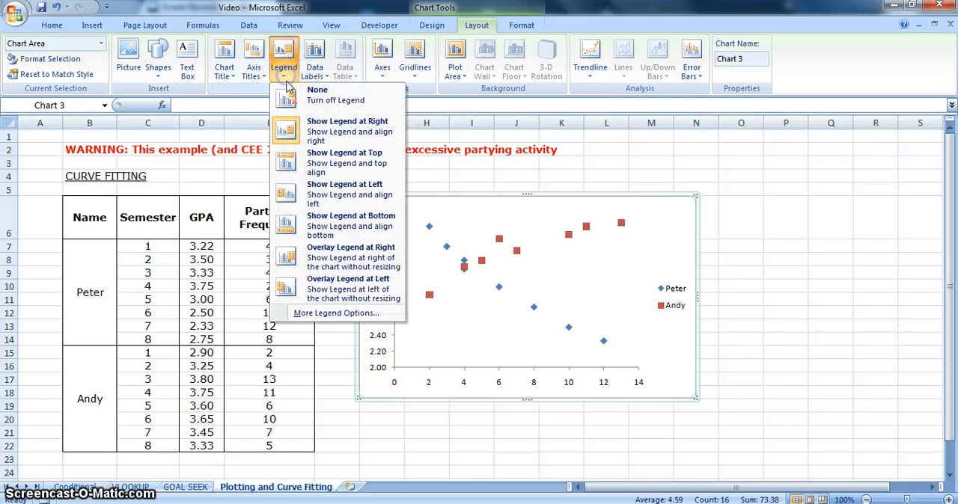
left_click(309, 216)
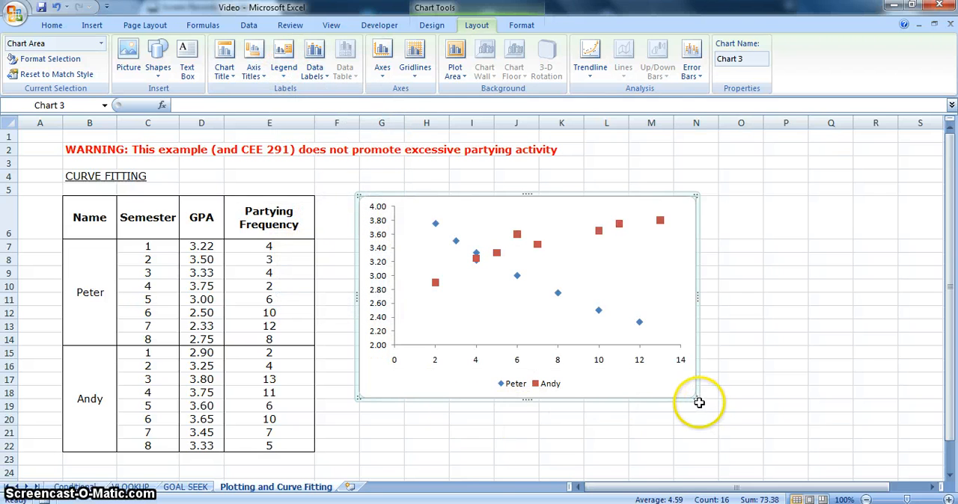
left_click_drag(696, 400, 724, 422)
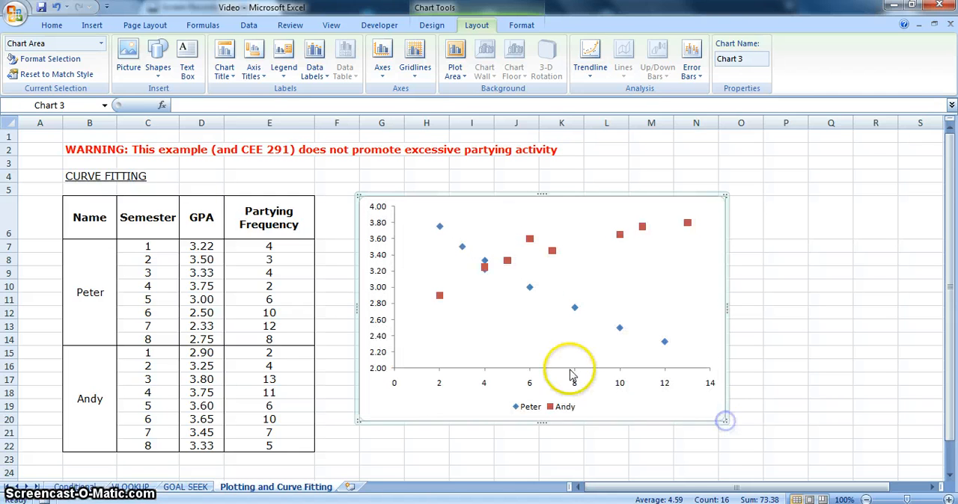
Add a horizontal axis title below the axis reading "Partying Frequency"
right_click(420, 403)
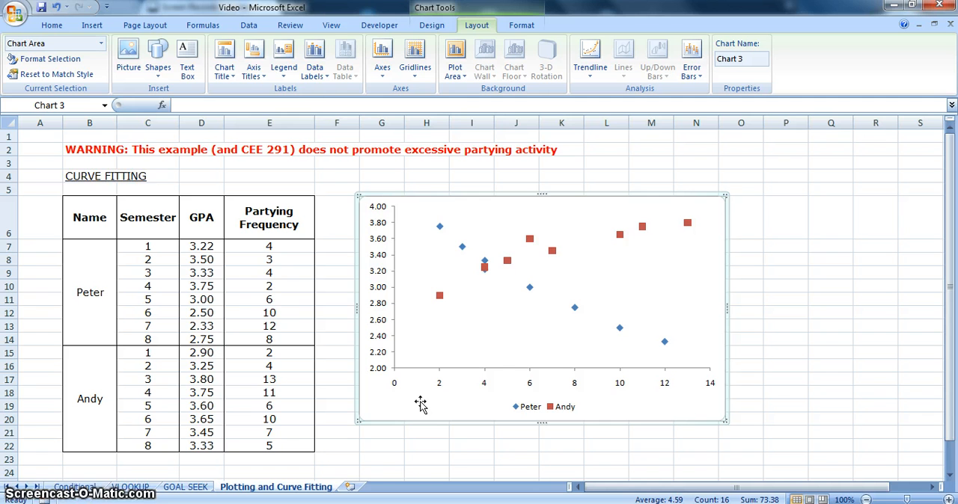
left_click(258, 82)
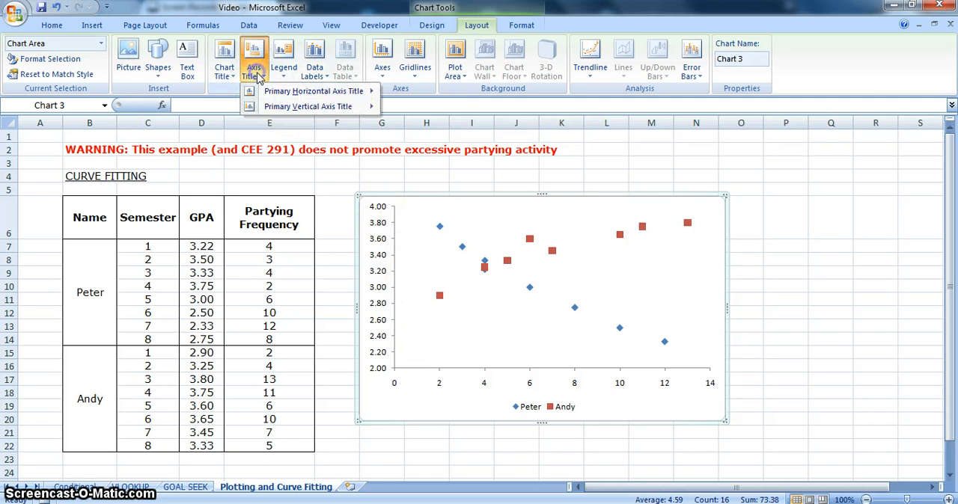
mouse_move(274, 88)
left_click(408, 124)
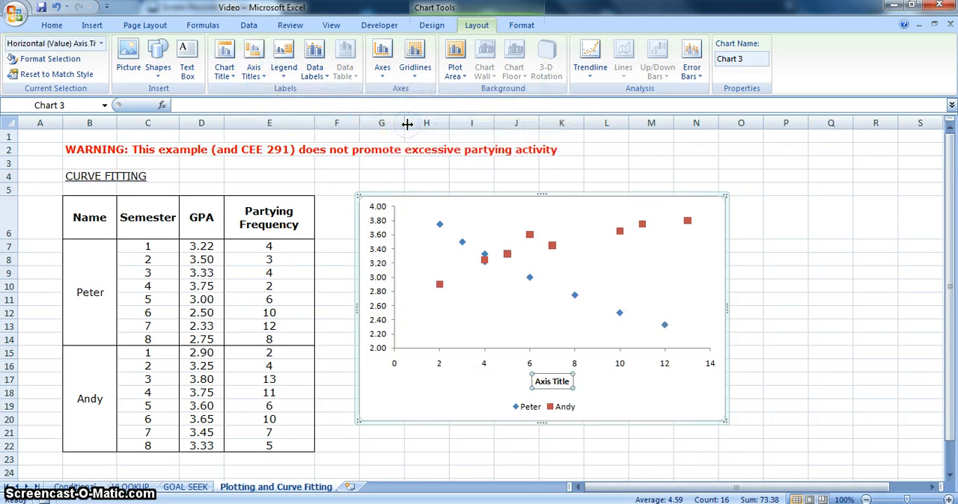
type("Partying Freque")
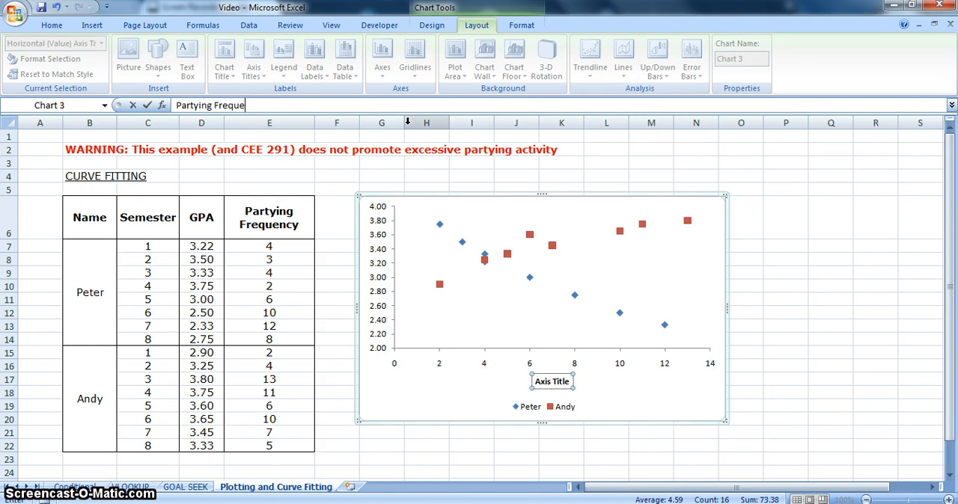
type("ncy")
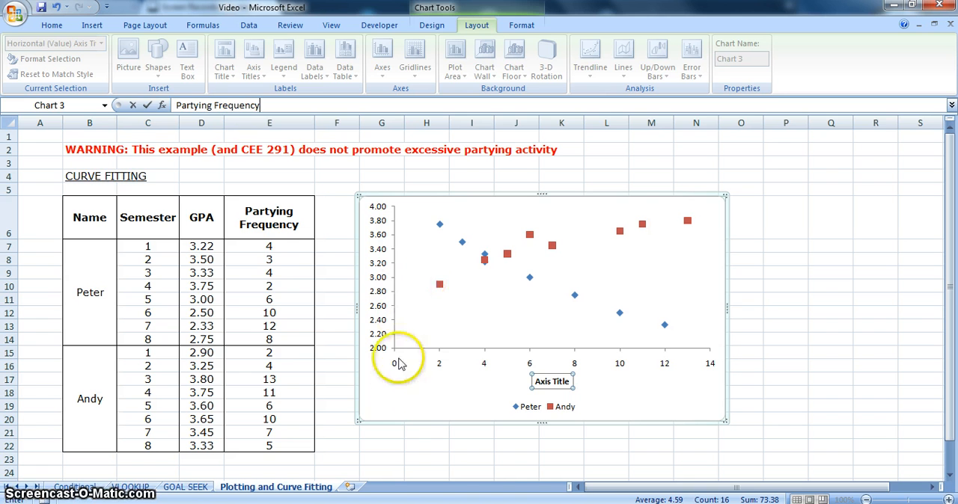
left_click(402, 396)
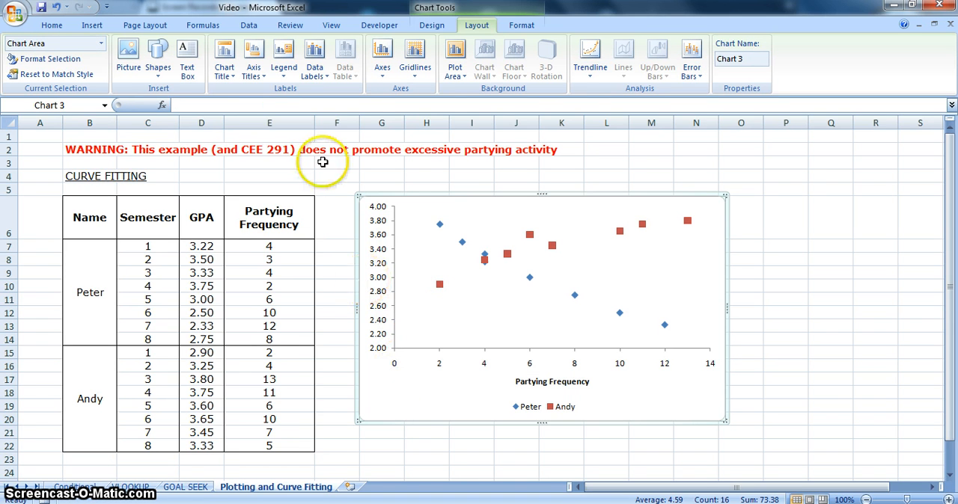
Add a rotated vertical axis title reading "Student GPA" to the scatter chart
left_click(257, 78)
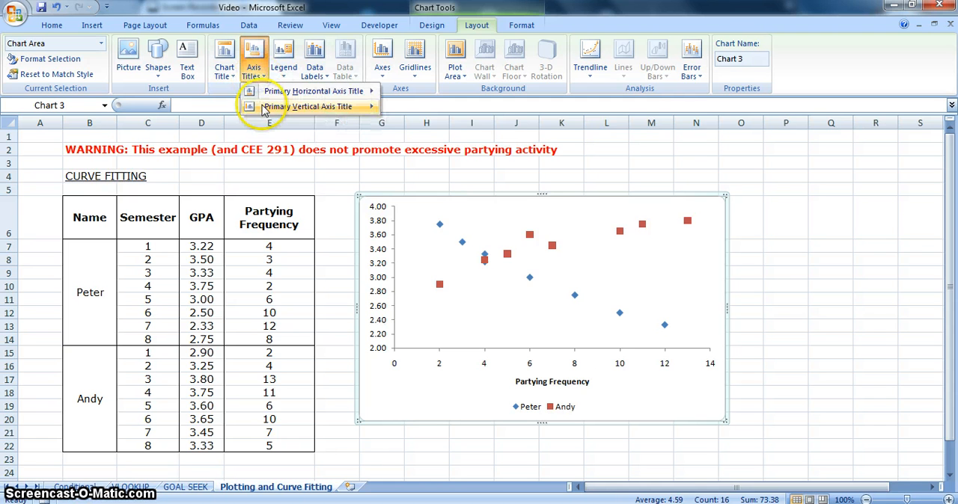
mouse_move(314, 107)
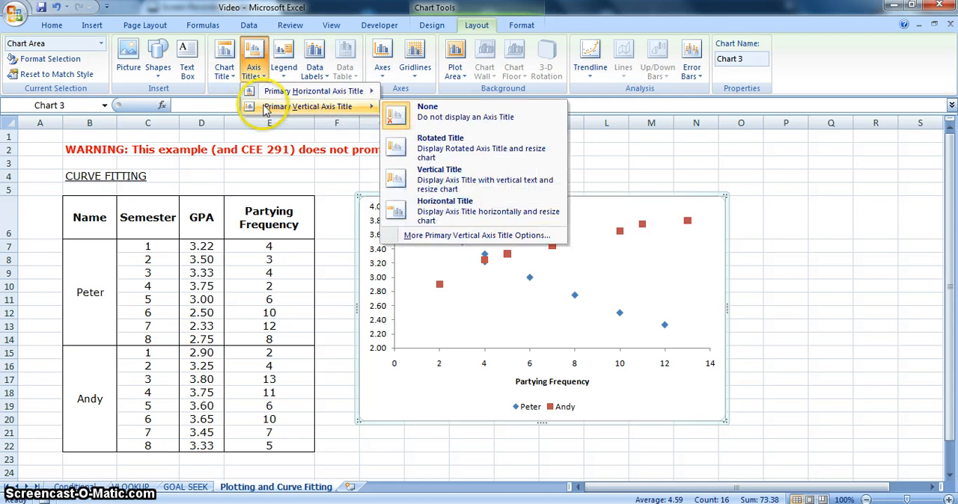
left_click(453, 141)
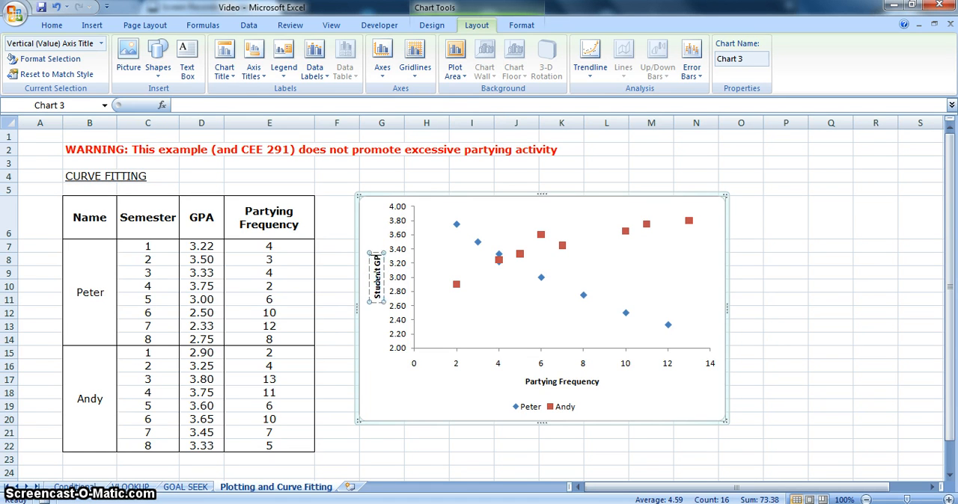
left_click(394, 404)
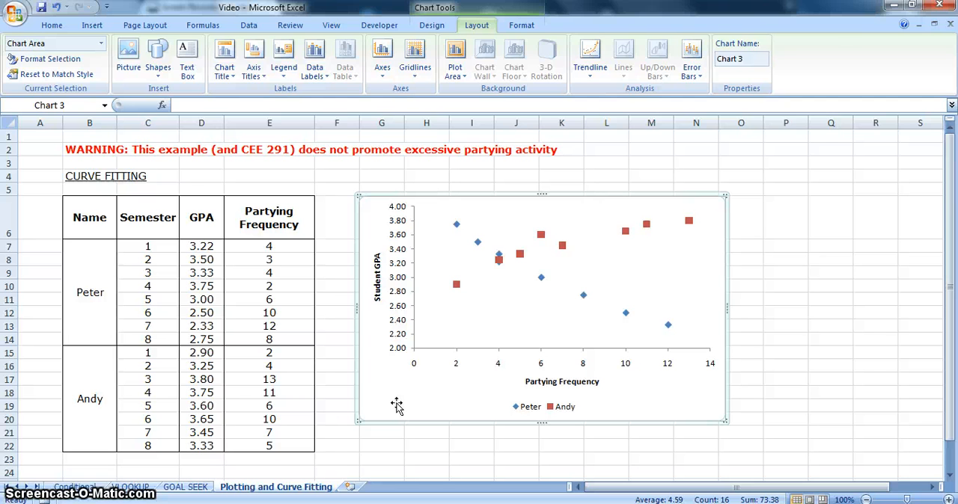
Add a title above the chart reading "Relationship of Partying Frequency and the student GPA"
left_click(255, 83)
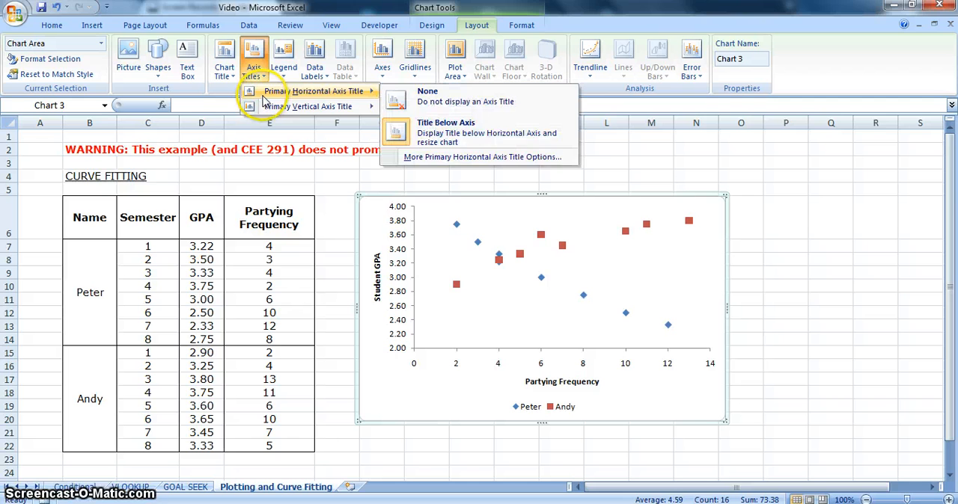
left_click(232, 75)
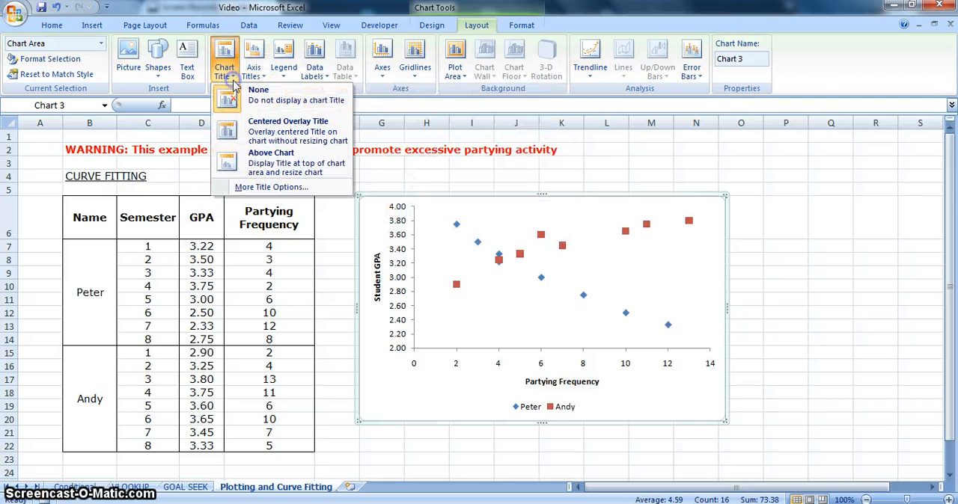
left_click(268, 166)
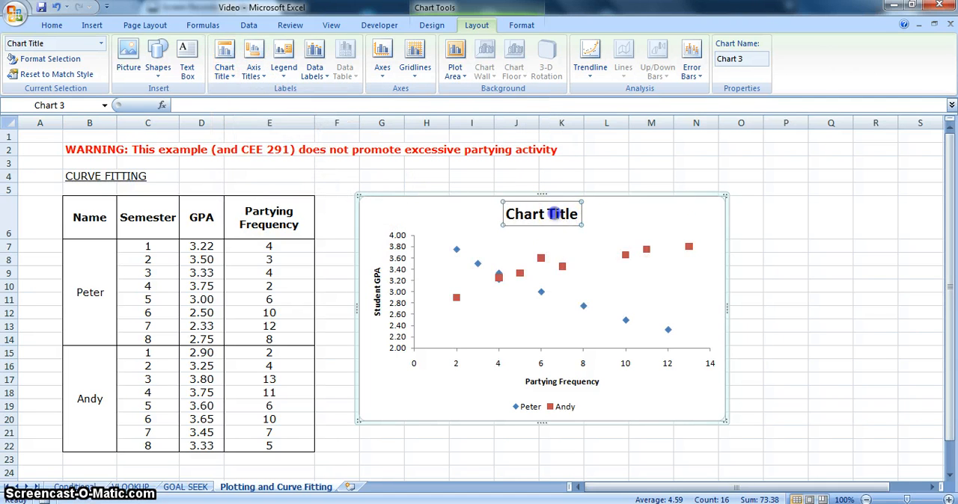
double_click(553, 213)
key("BackSpace")
key("BackSpace")
key("BackSpace")
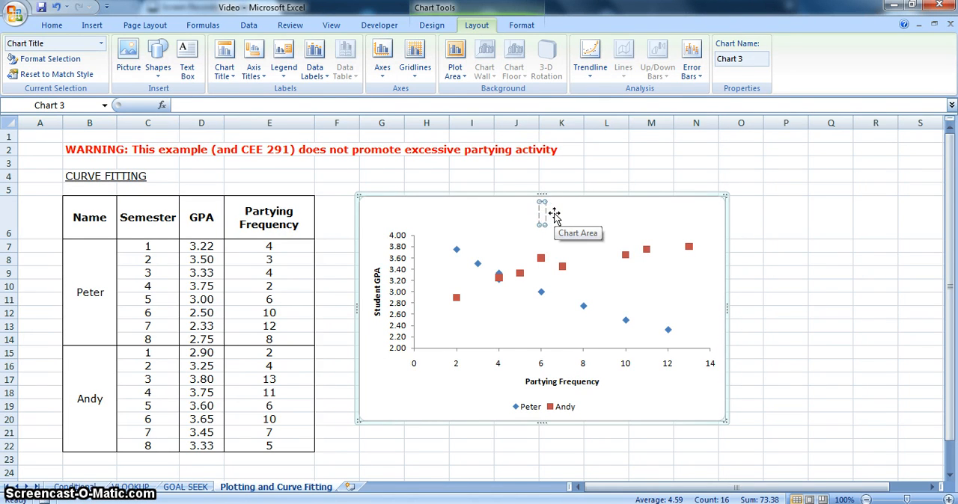
type("Relationsh")
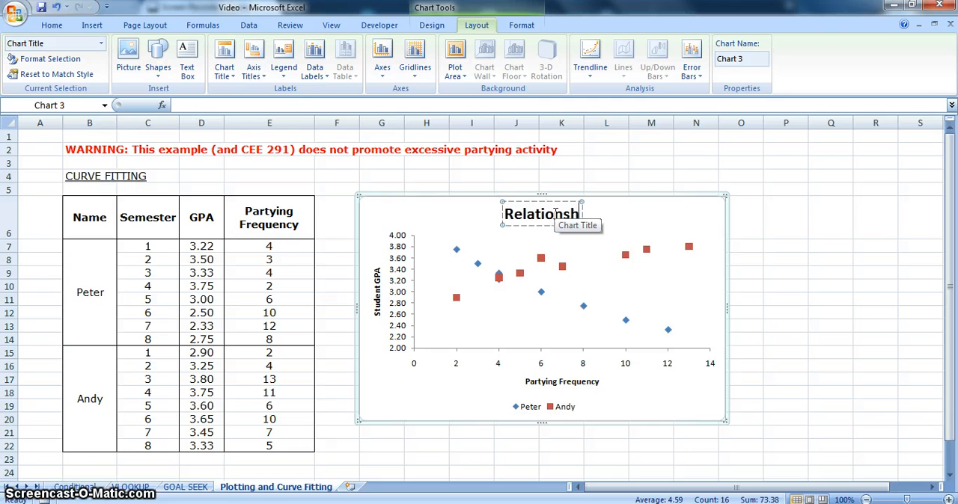
type("ip")
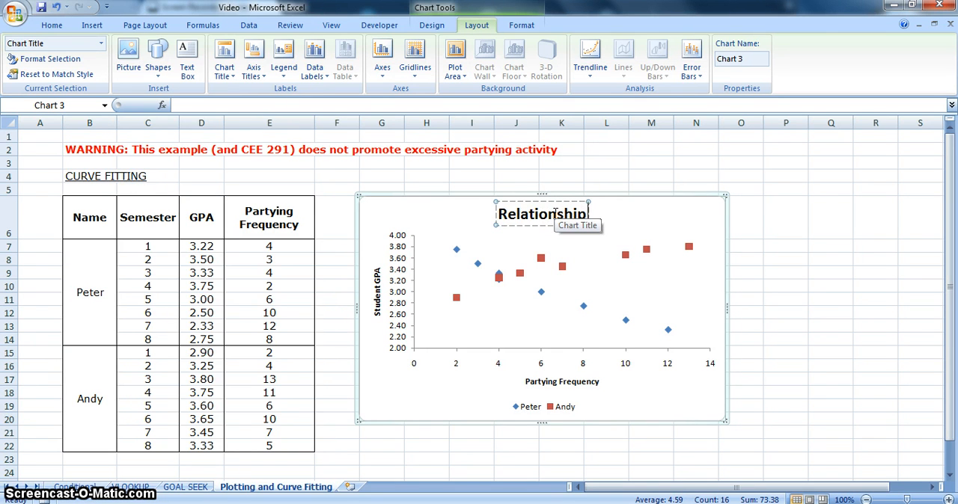
type(" of Par")
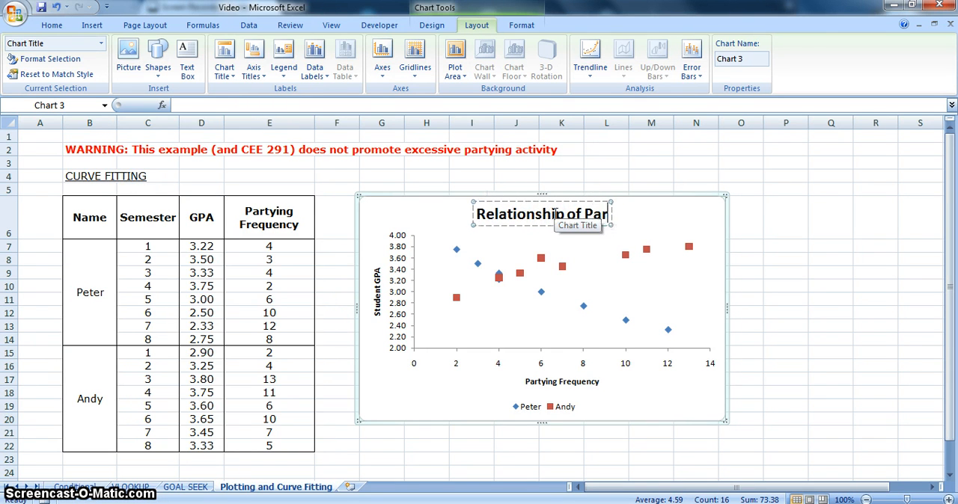
type("tyn")
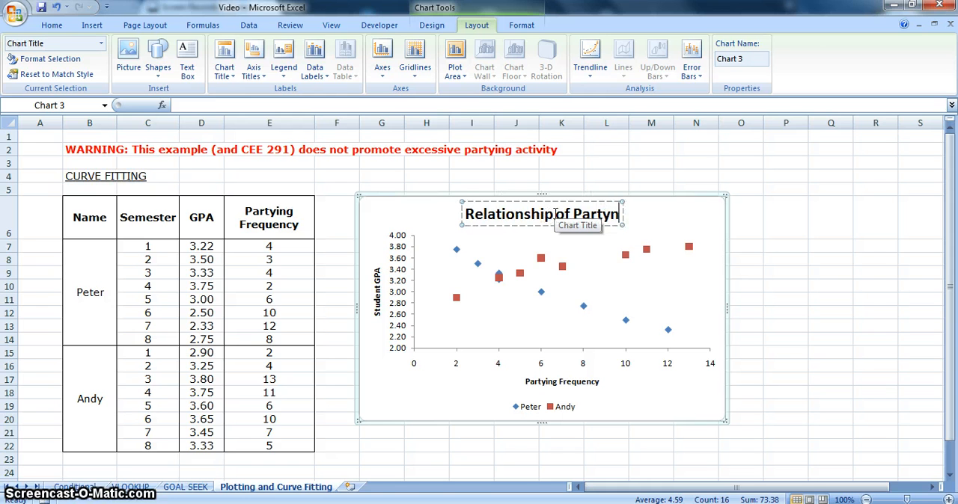
key("BackSpace")
type("ing F")
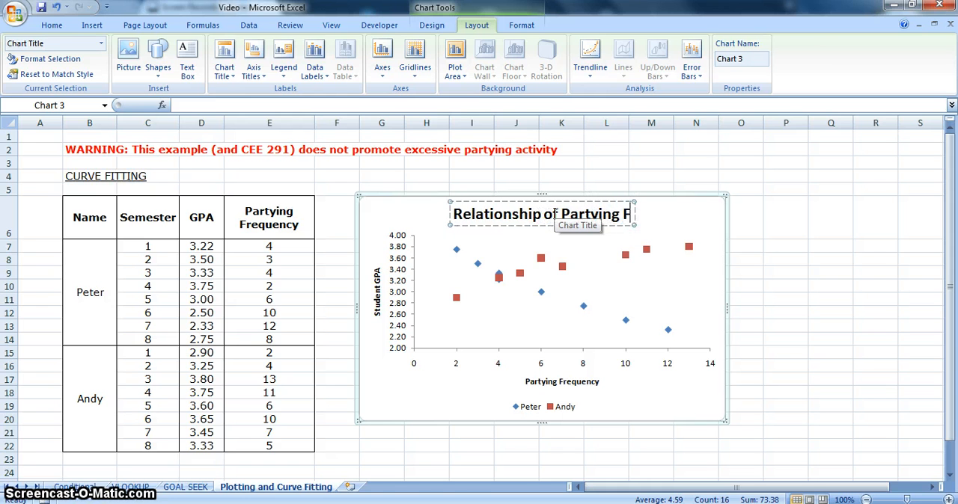
type("re")
type("quenc")
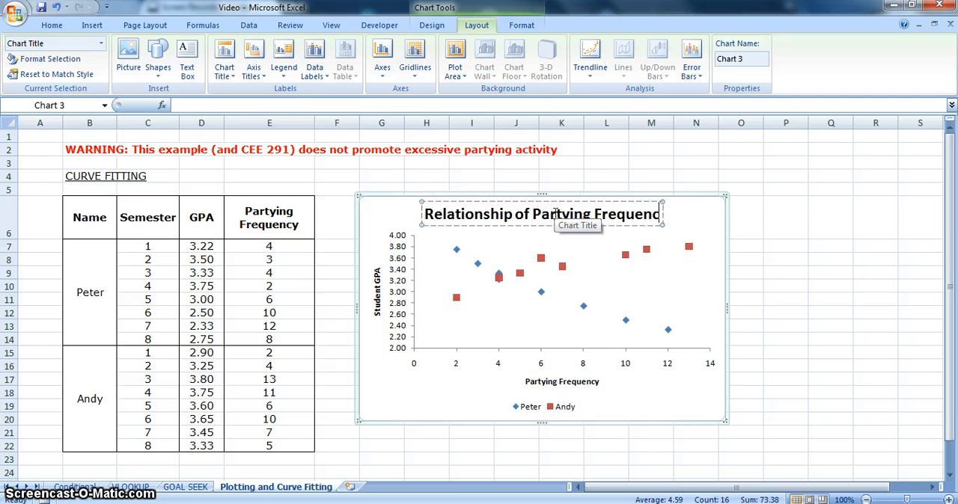
type("y and")
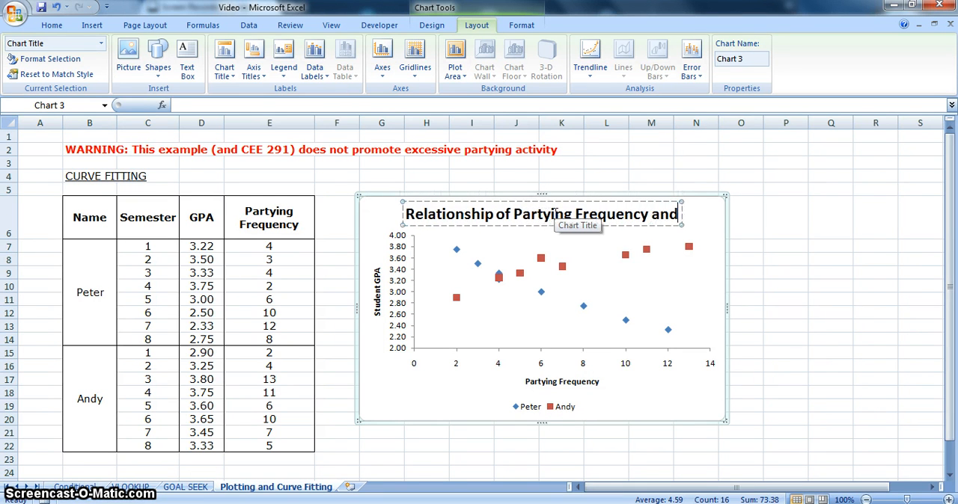
type(" the")
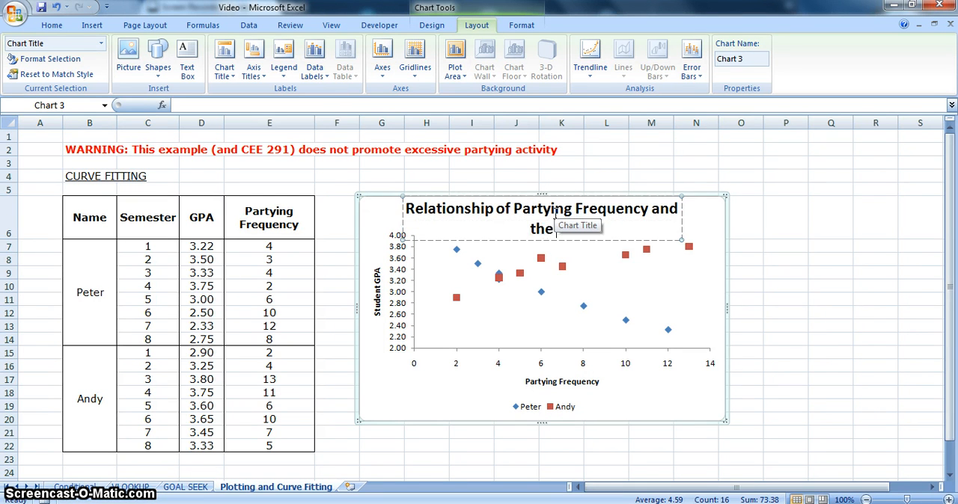
type(" student GPA")
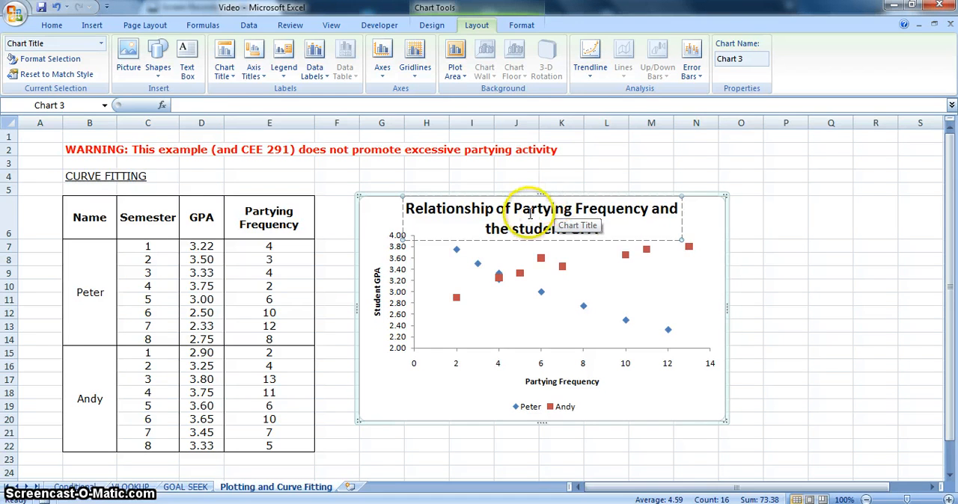
Change "Partying Frequency" in the chart title to lowercase "partying frequency"
type("p")
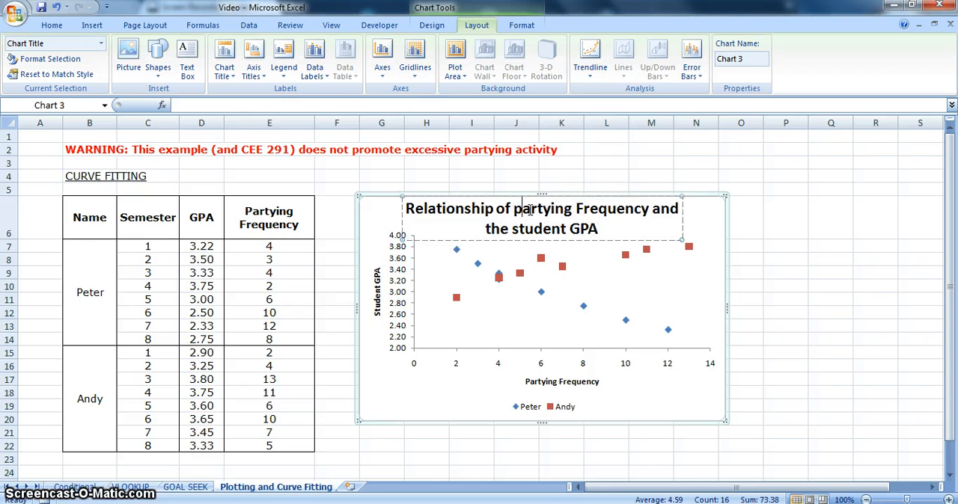
key("BackSpace")
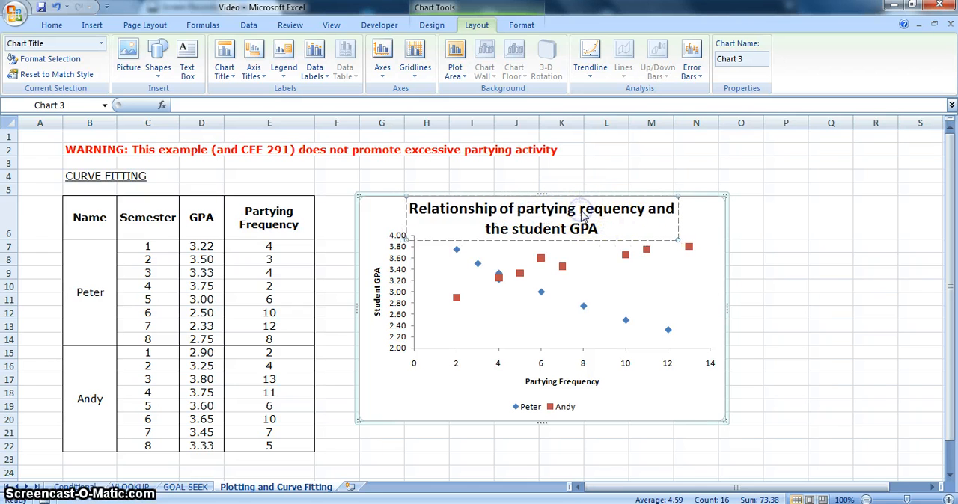
type("f")
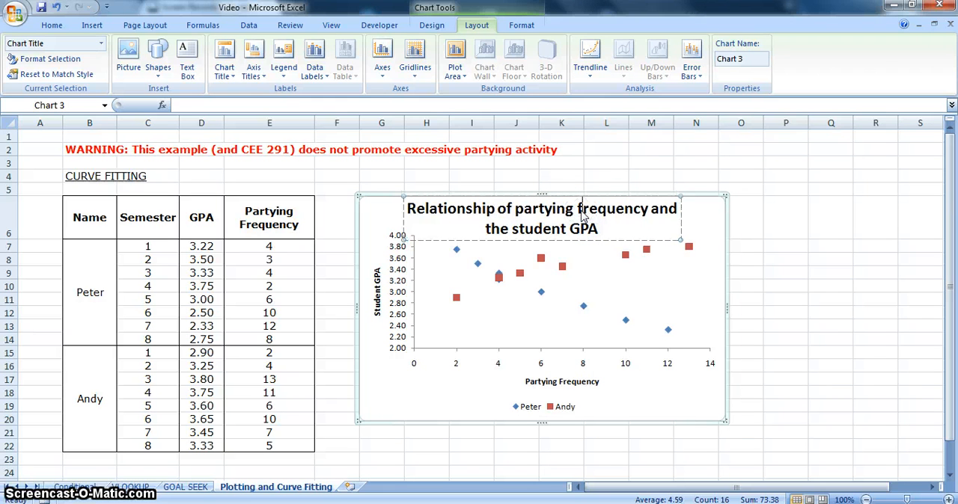
left_click(673, 386)
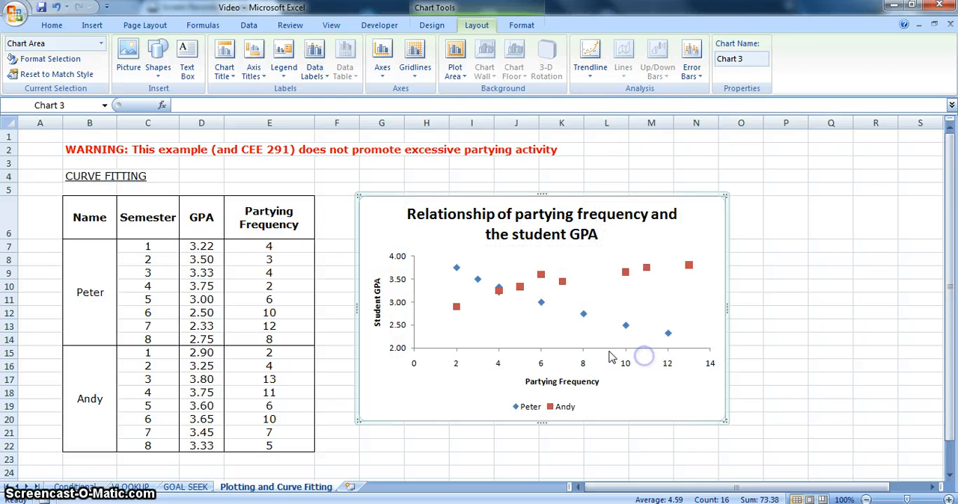
Stretch the plot area downward and extend the chart's lower edge to about row 21
left_click(573, 334)
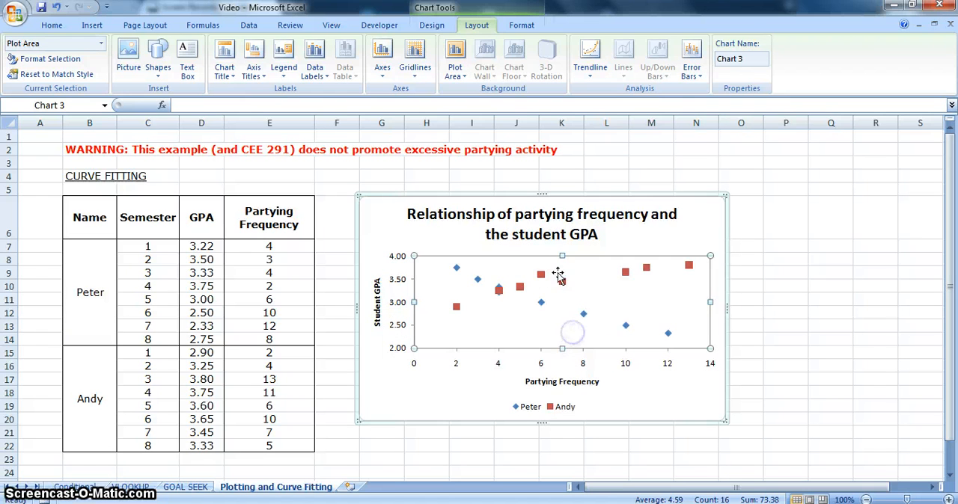
left_click(562, 355)
left_click_drag(562, 355, 563, 367)
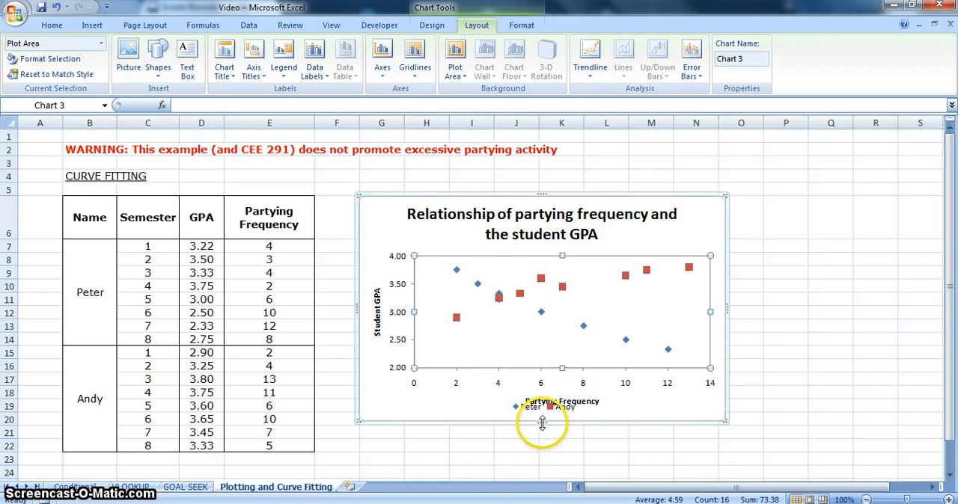
left_click_drag(542, 424, 542, 440)
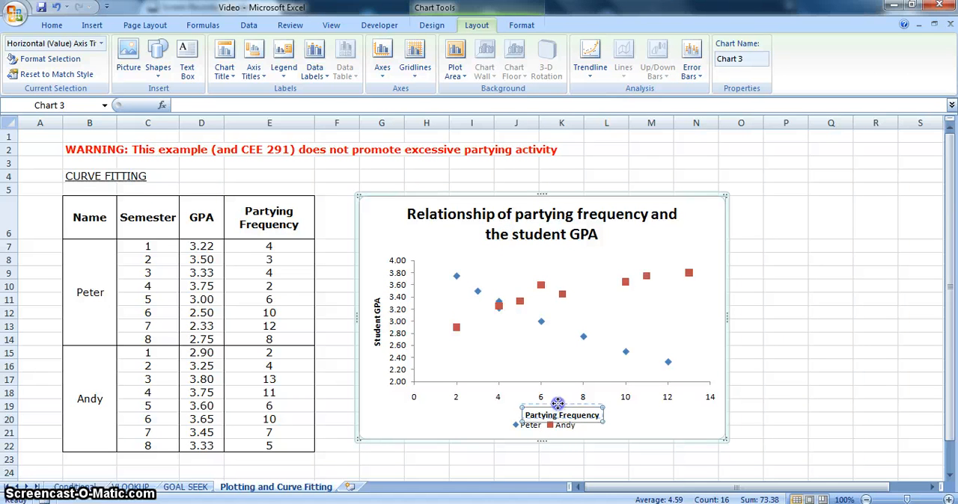
Raise the horizontal axis title slightly so that it clears the legend
left_click_drag(557, 404, 558, 401)
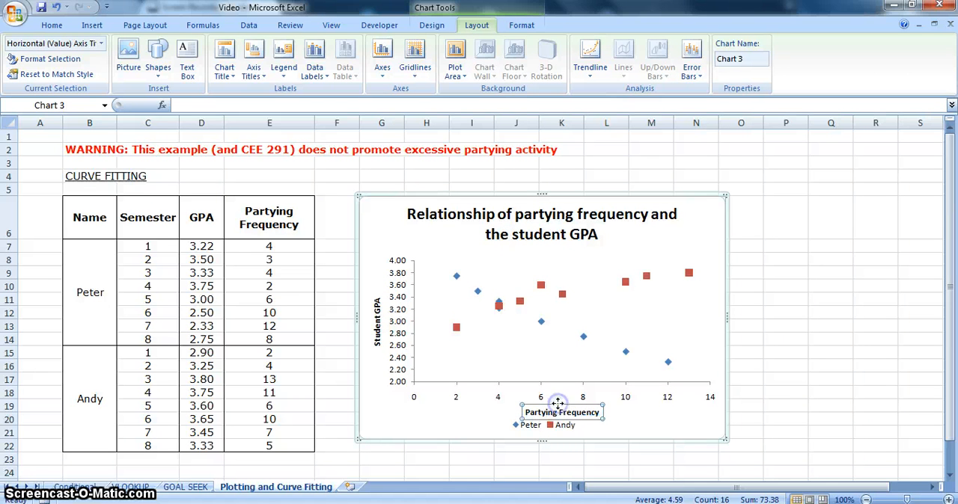
left_click(715, 431)
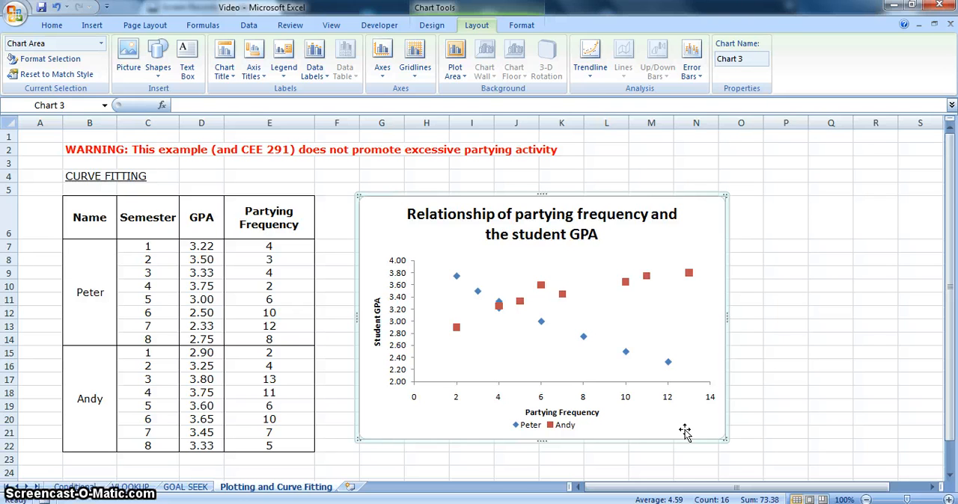
left_click(667, 417)
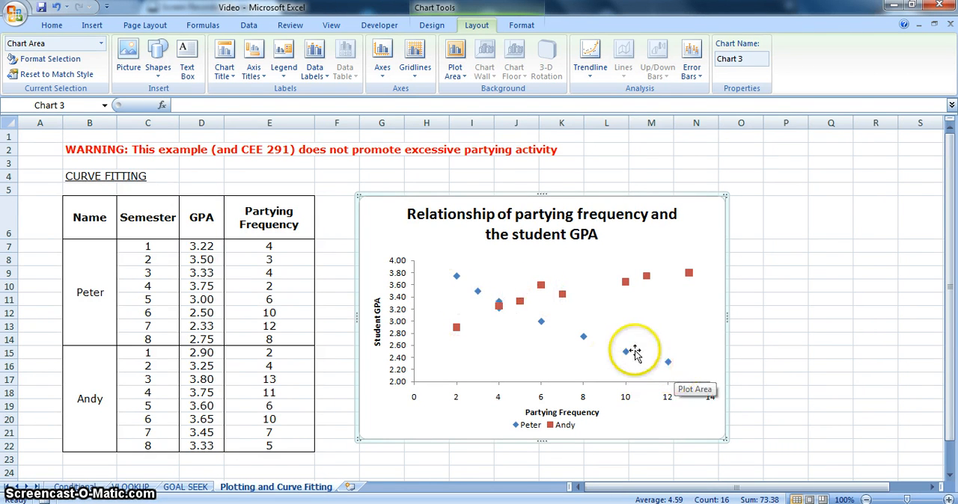
Add a second-order polynomial trendline to the red-square series, displaying its equation and R-squared value on the chart
left_click(562, 295)
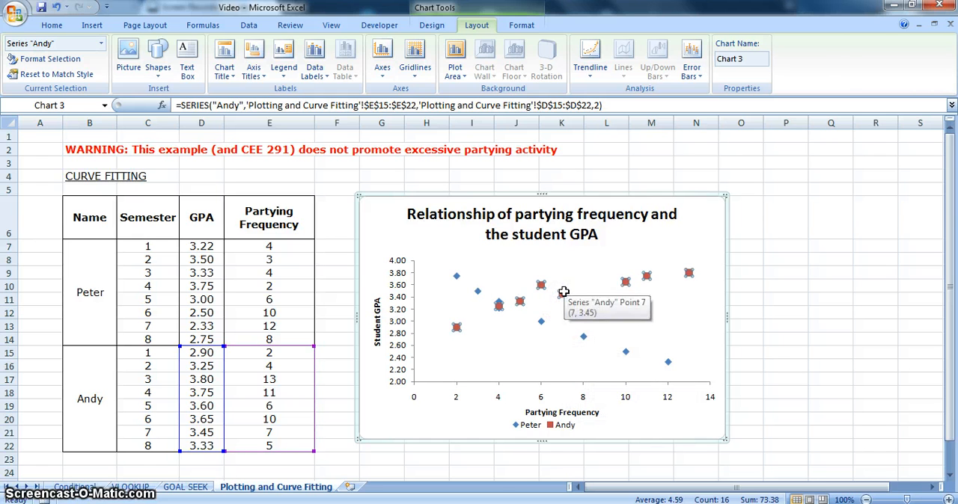
right_click(564, 294)
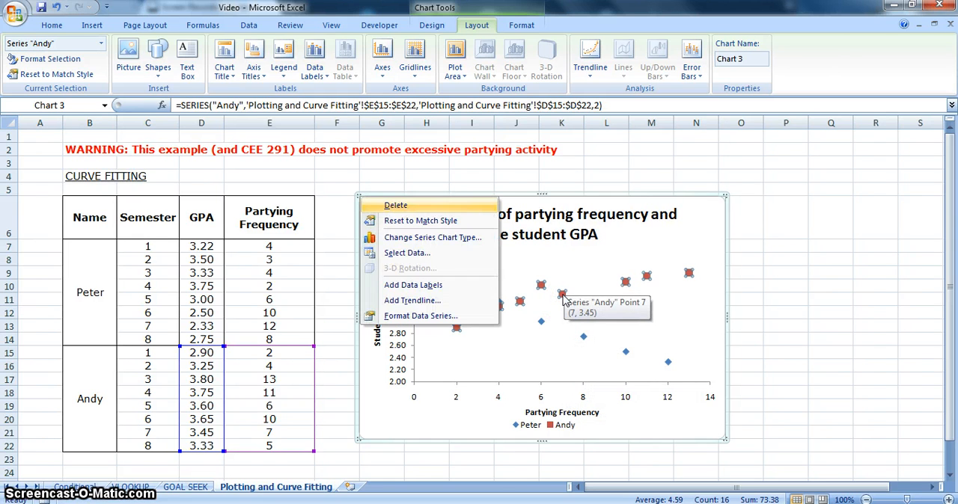
left_click(479, 303)
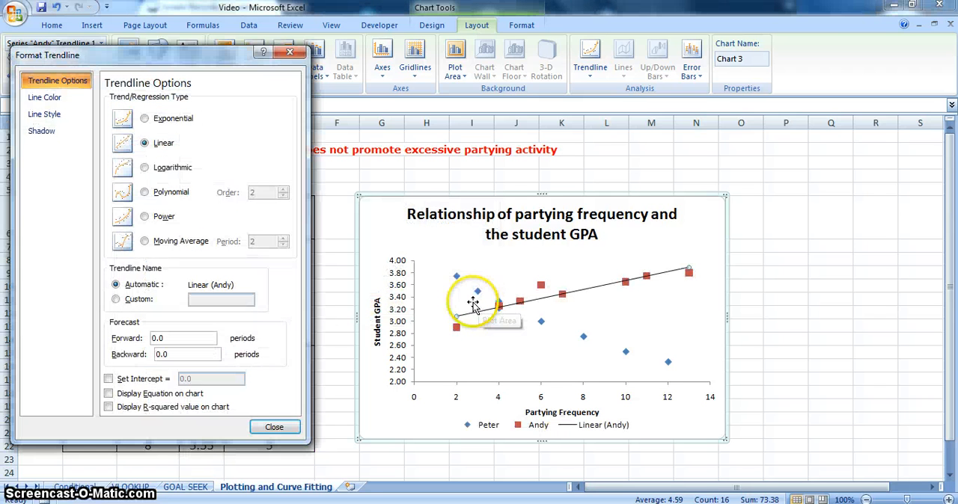
left_click(151, 396)
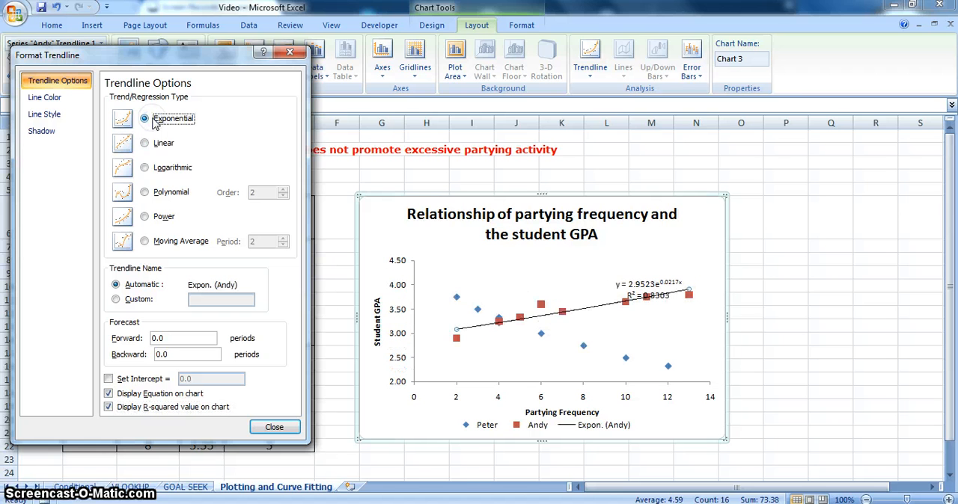
left_click(166, 193)
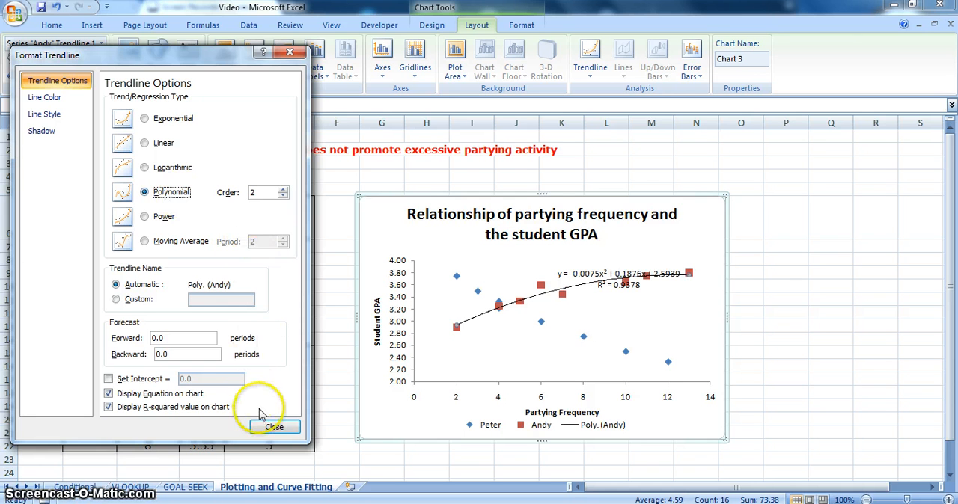
left_click(274, 427)
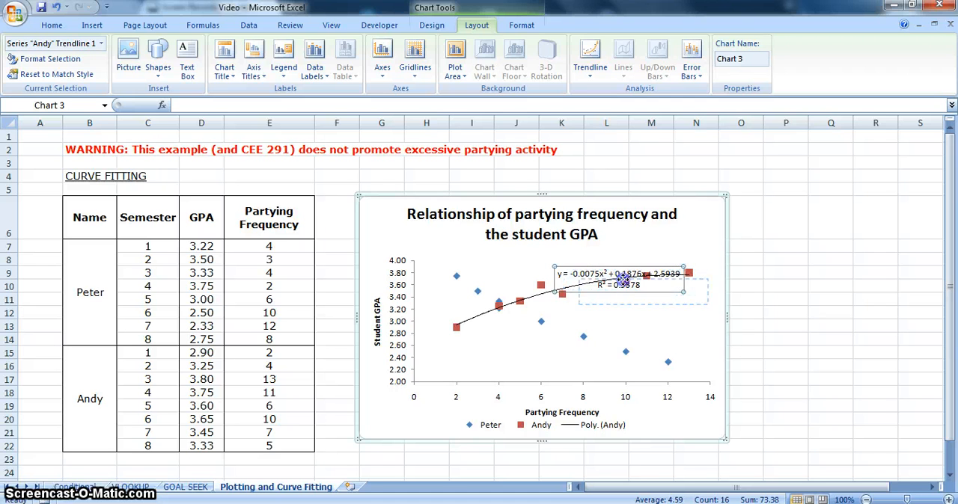
Move the red-square series' trendline equation label just below its curve and color the label text red
left_click_drag(627, 286, 628, 287)
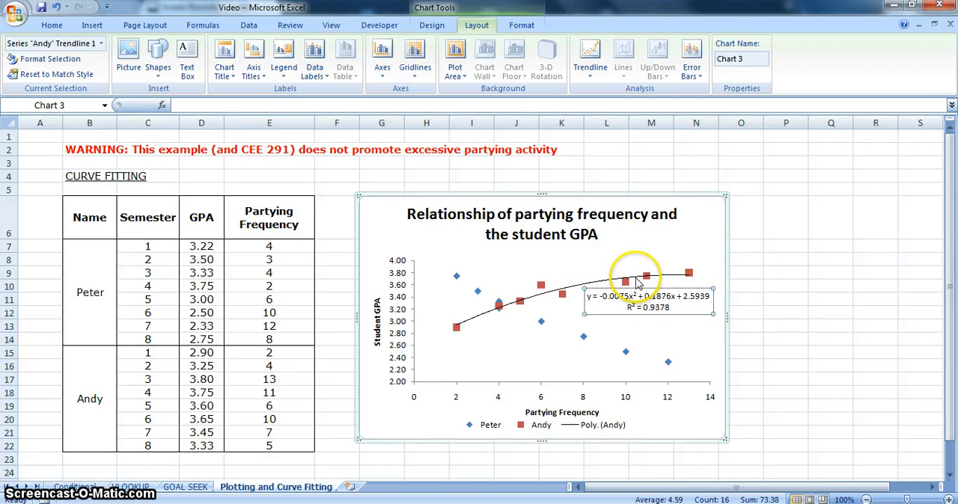
left_click(51, 25)
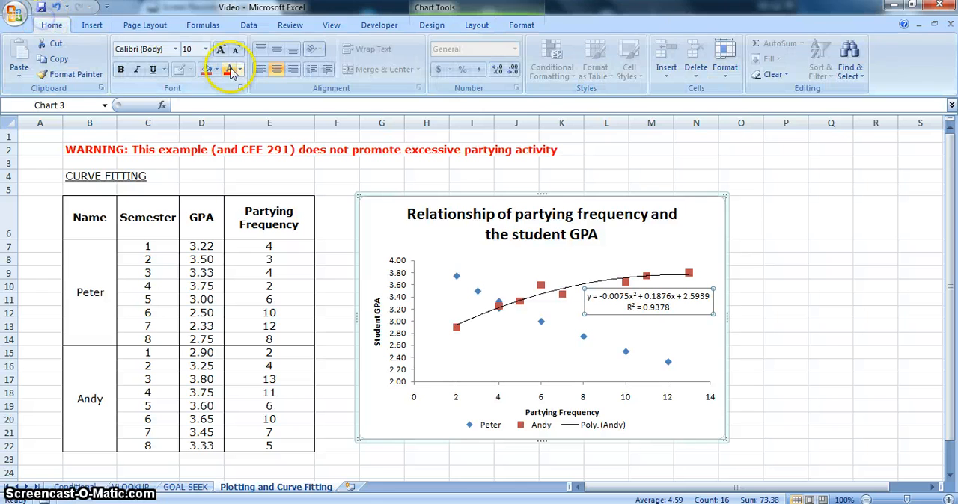
Format the red-square series' trendline as a solid red line
left_click(607, 282)
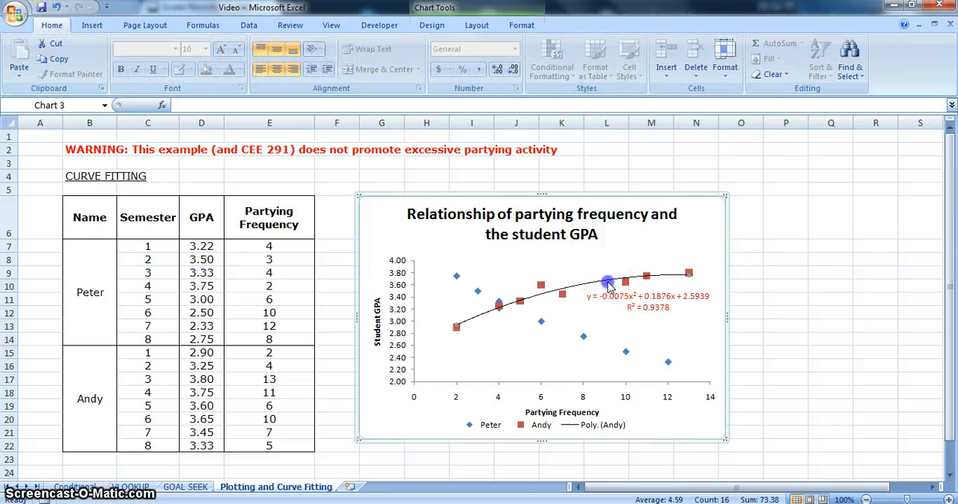
right_click(610, 284)
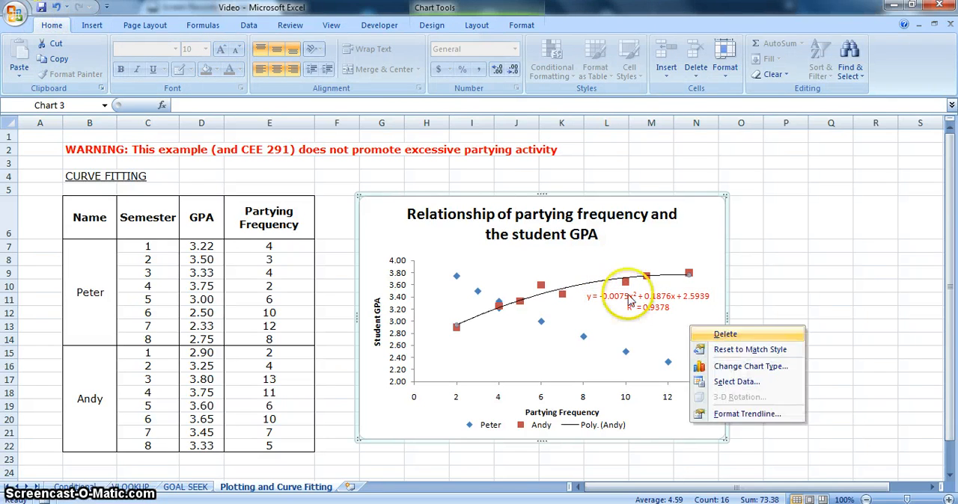
left_click(748, 413)
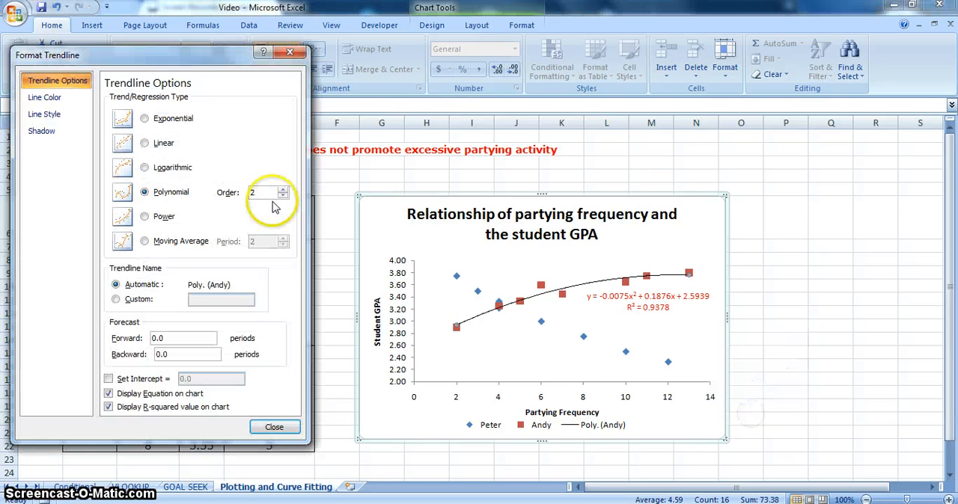
left_click(47, 97)
left_click(126, 112)
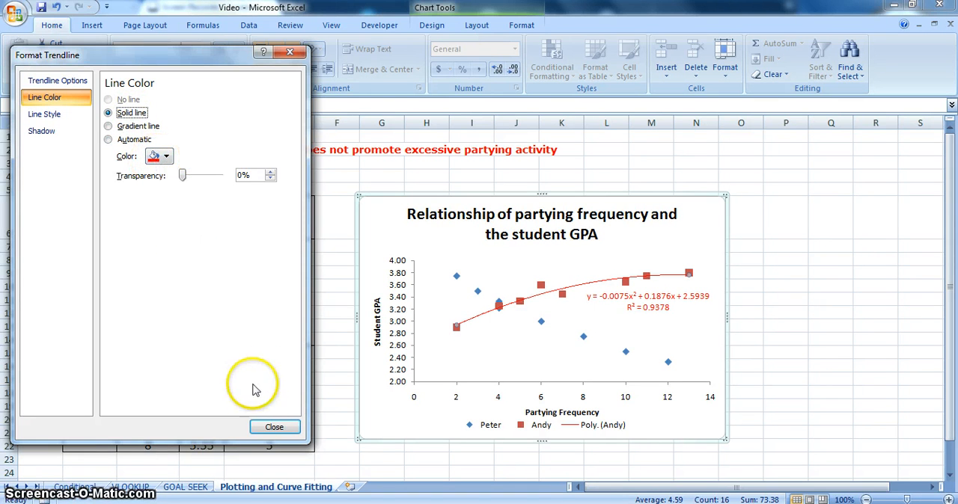
left_click(273, 428)
left_click(471, 341)
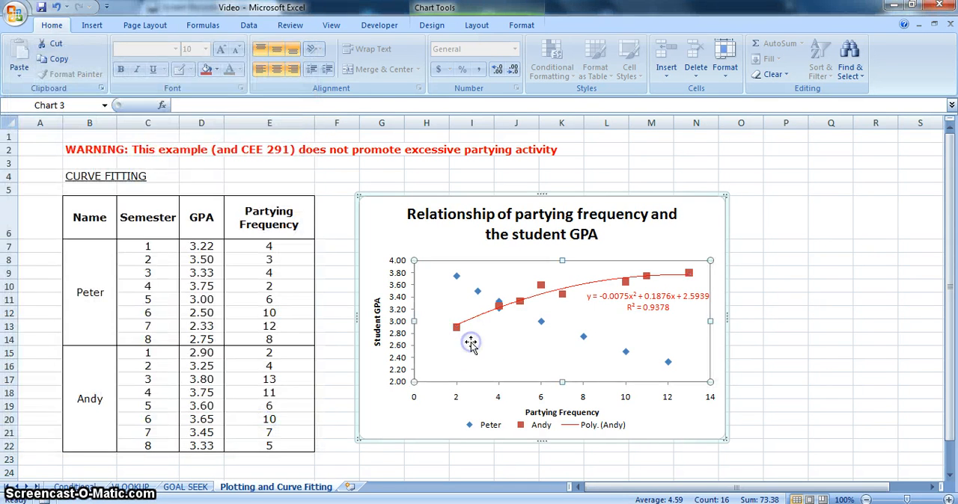
Add a second-order polynomial trendline to the blue-diamond series, displaying its equation and R-squared value on the chart
left_click(542, 324)
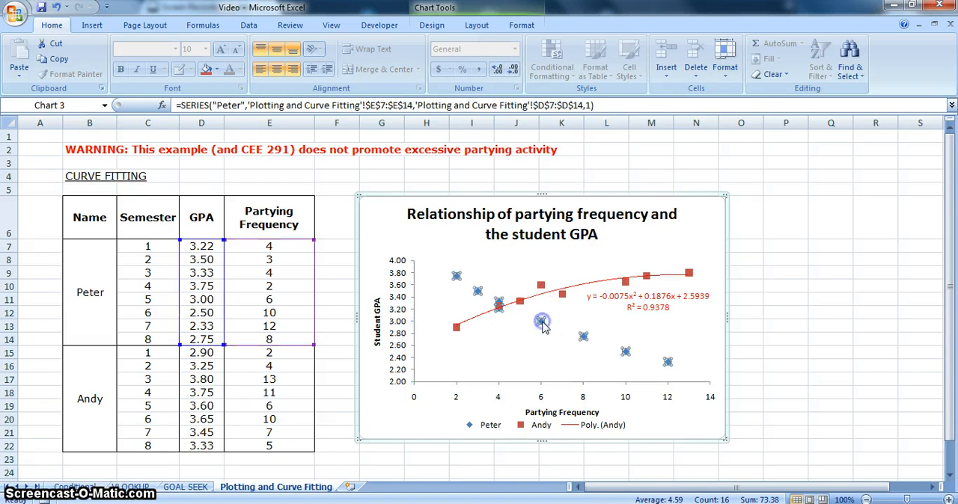
key("shift+F10")
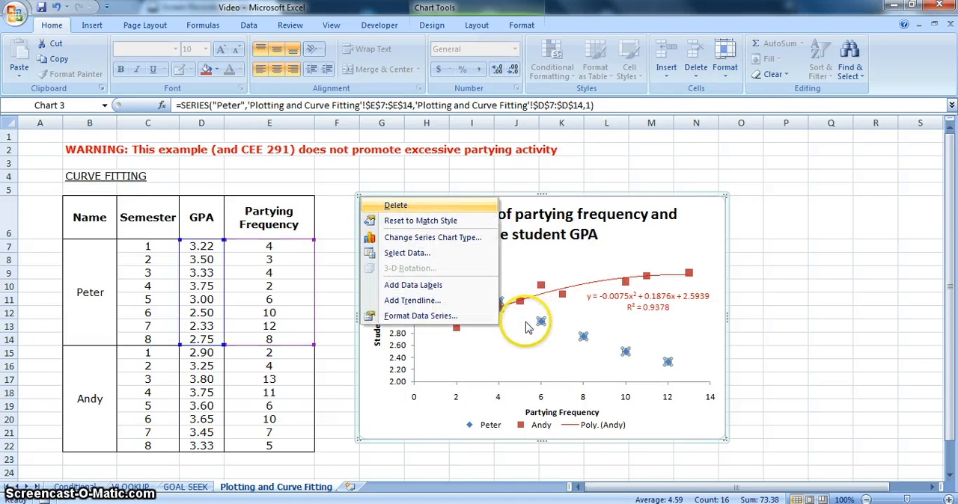
left_click(467, 302)
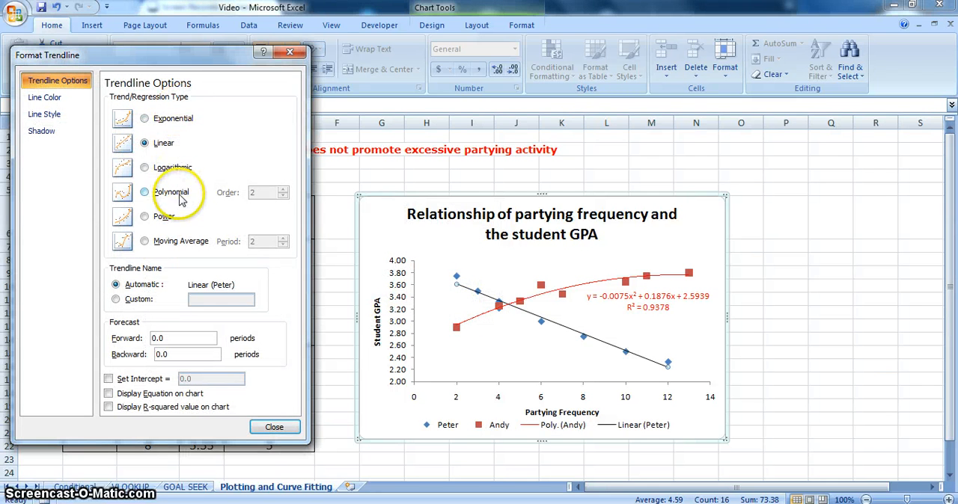
left_click(145, 396)
left_click(145, 407)
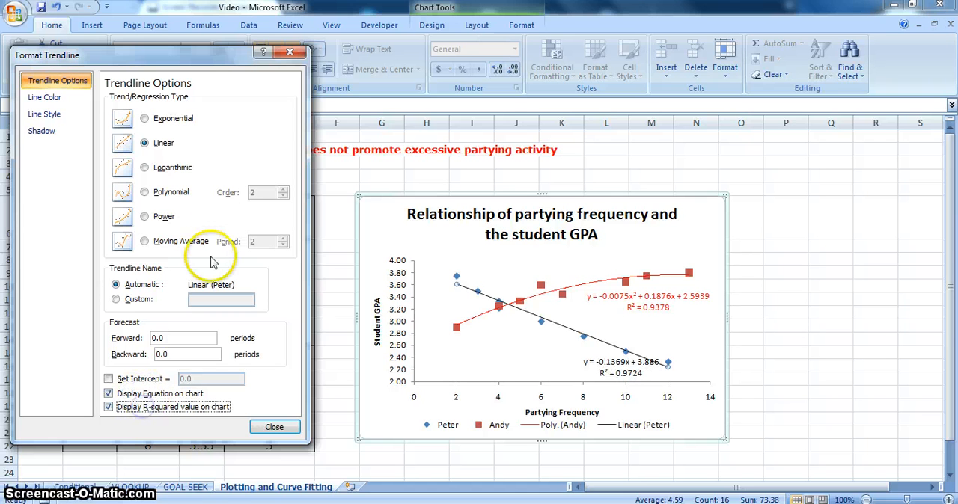
left_click(165, 123)
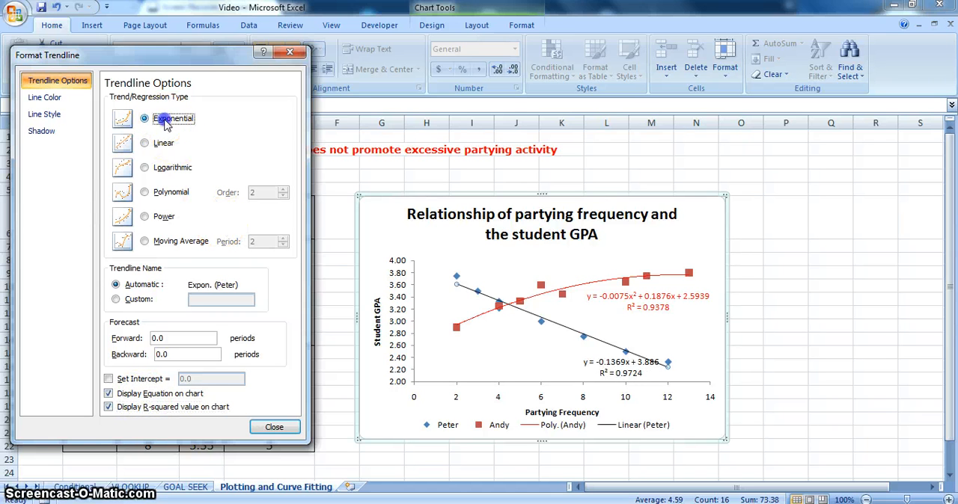
left_click(164, 191)
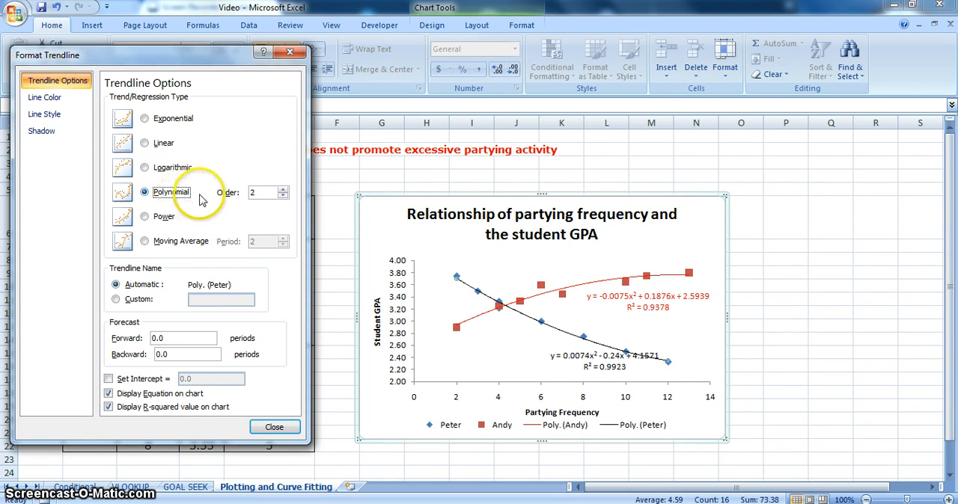
left_click(275, 428)
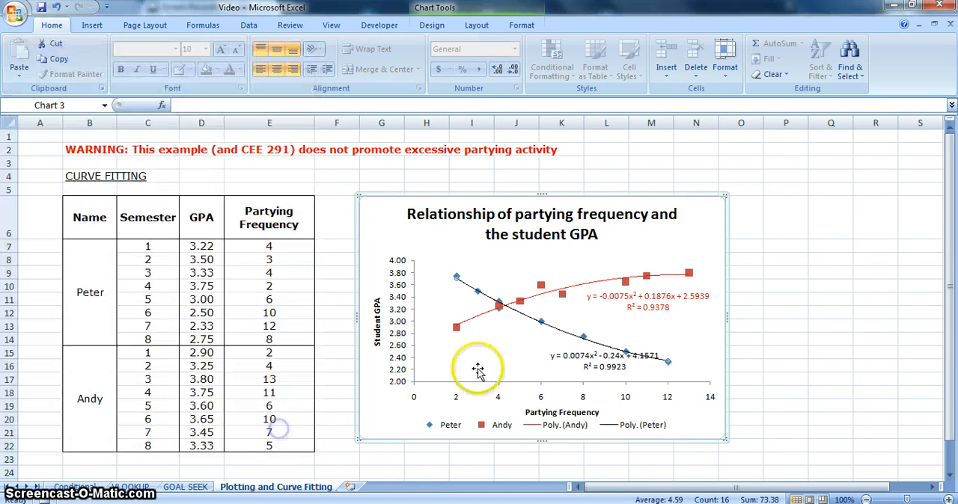
Move the blue-diamond series' trendline equation label below and left of its curve, and color the text dark blue
left_click(562, 358)
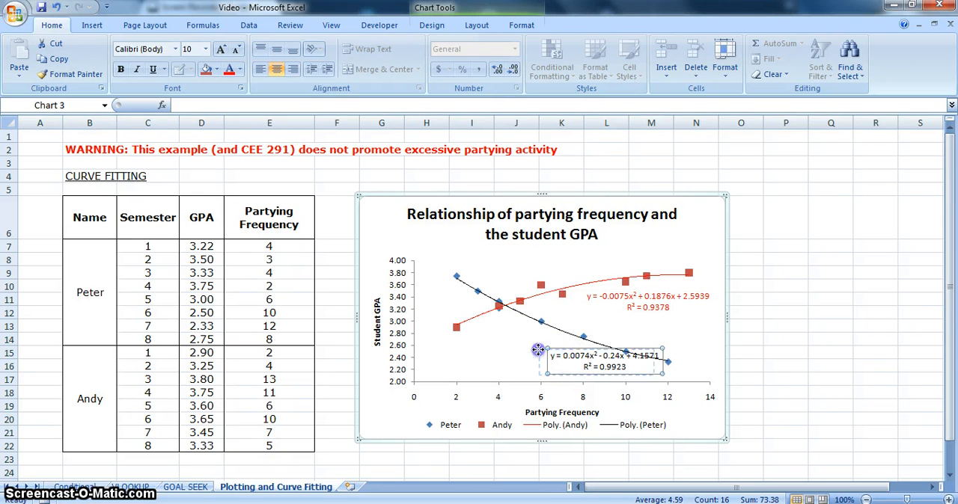
left_click_drag(524, 351, 524, 359)
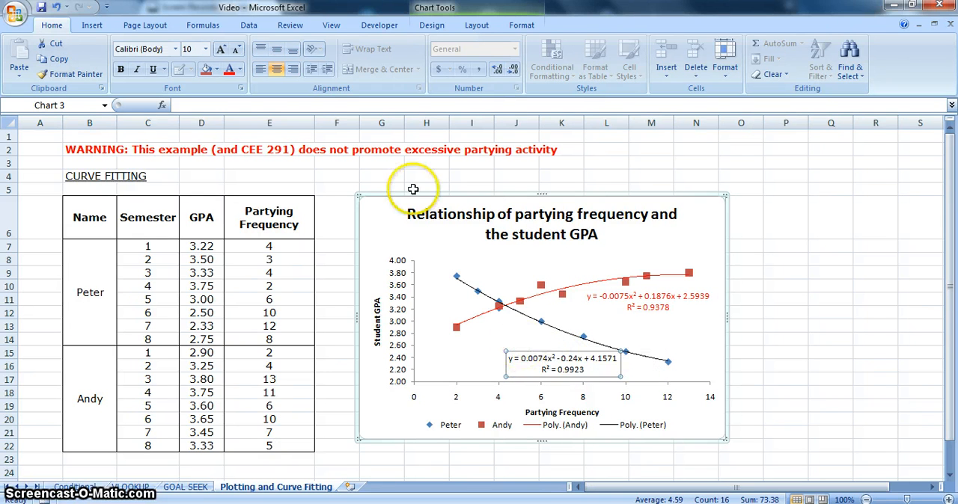
left_click(239, 69)
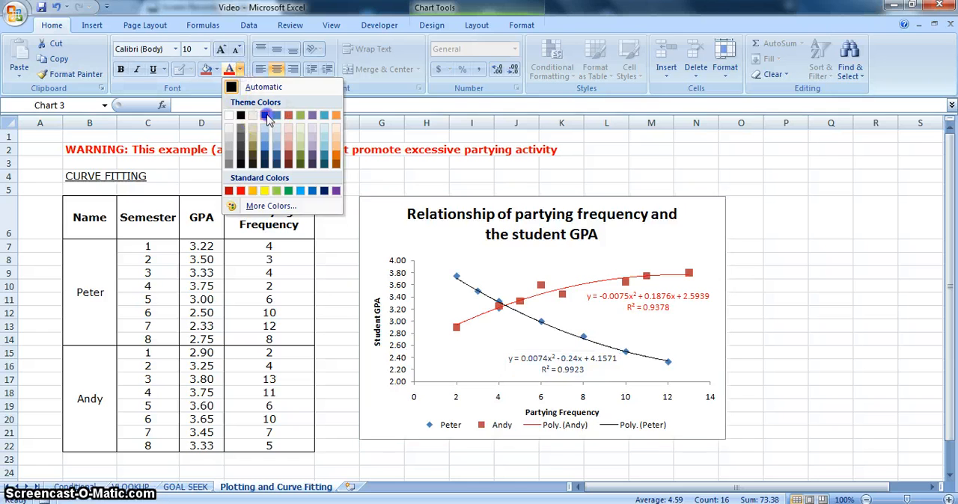
left_click(266, 115)
Set the blue-diamond series' trendline to use a solid line color
left_click(531, 318)
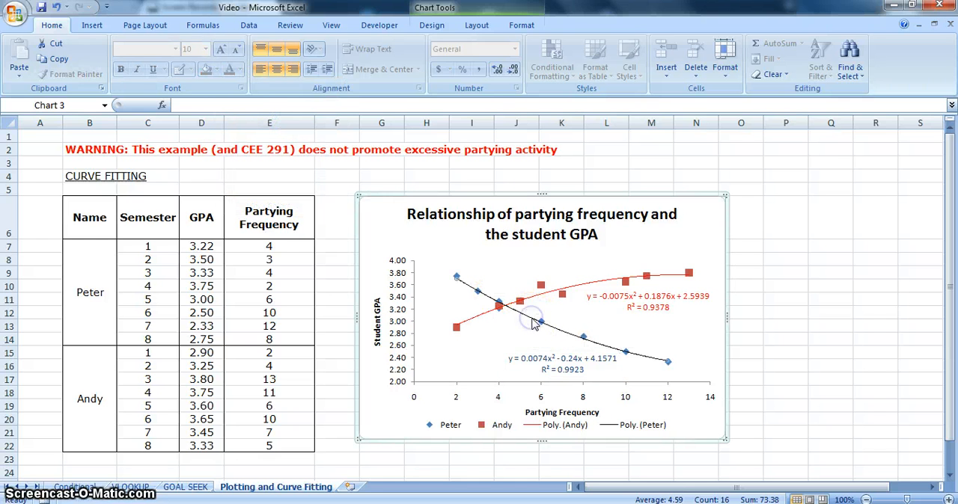
right_click(668, 361)
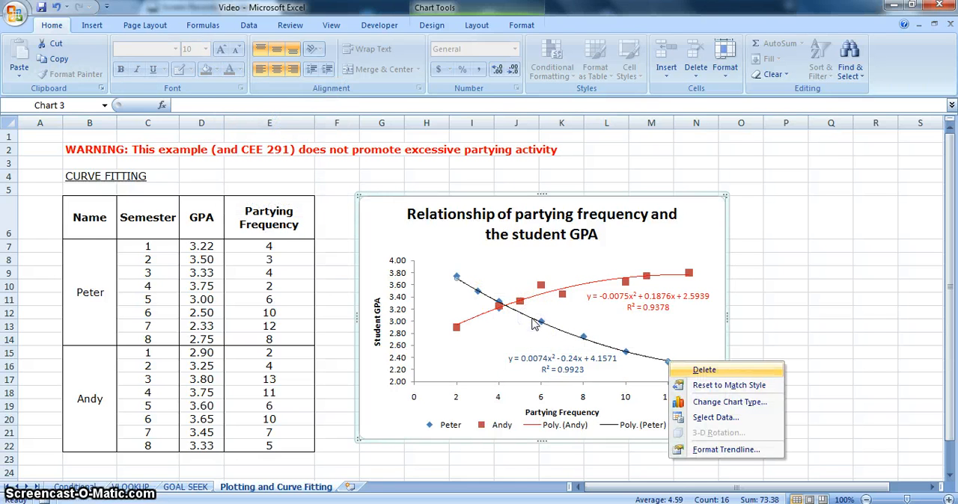
left_click(698, 450)
left_click(56, 98)
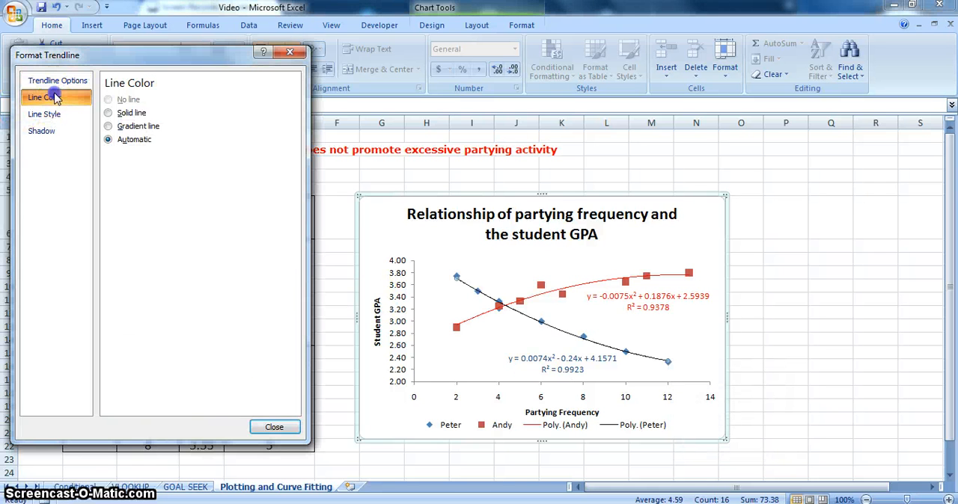
left_click(133, 113)
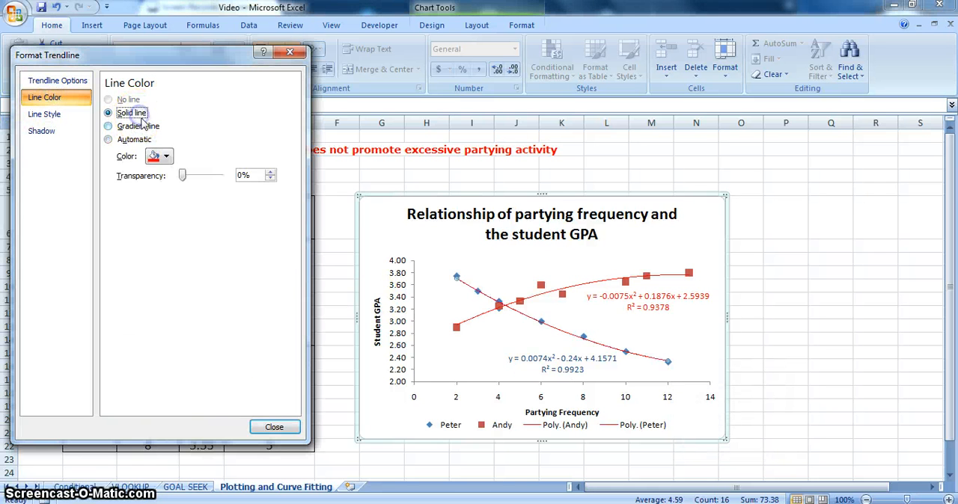